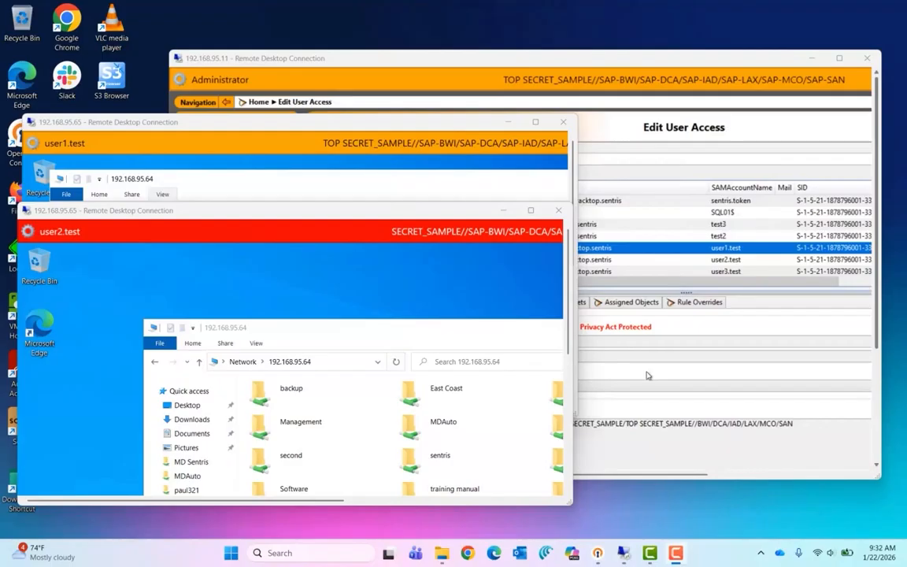
- Review the access summary of the User2 Test account in the administrator's remote session and maximize that session
left_click(611, 250)
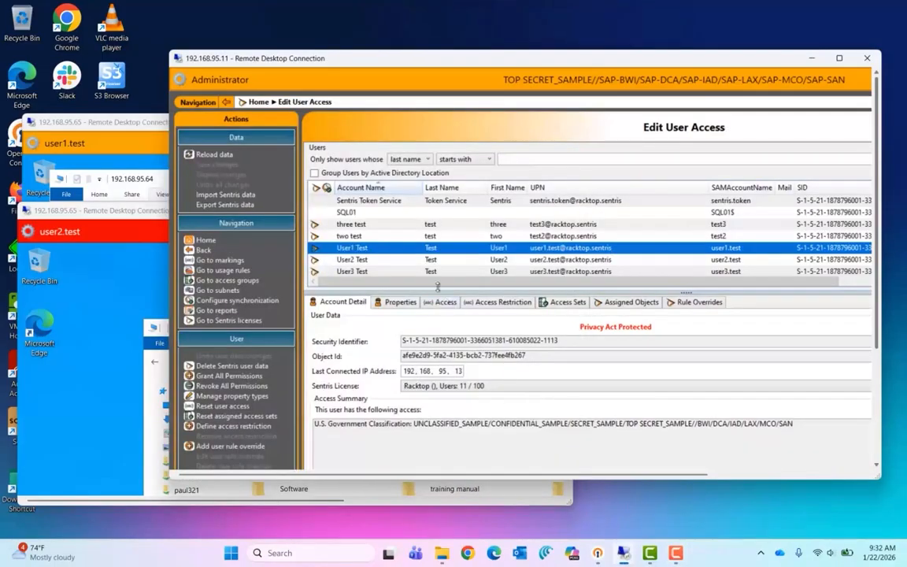
left_click(361, 259)
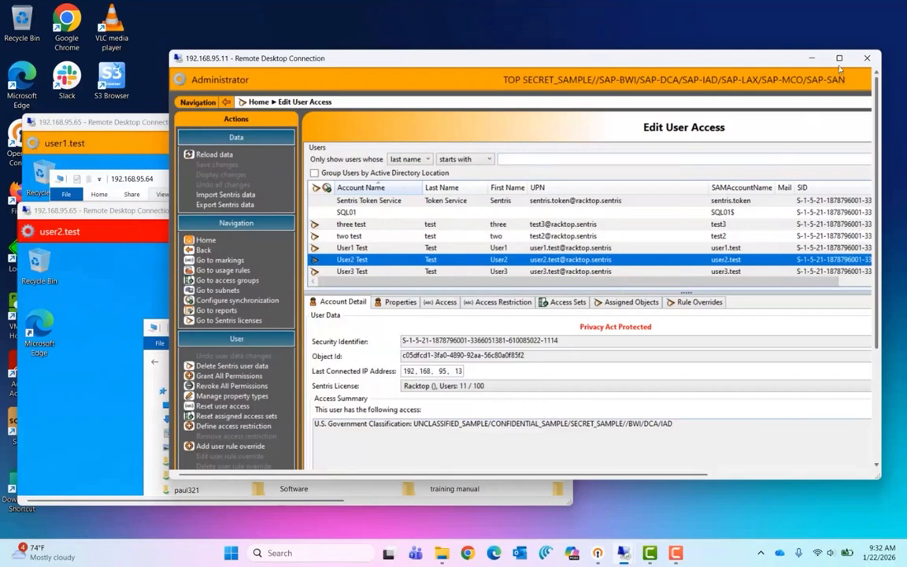
double_click(756, 58)
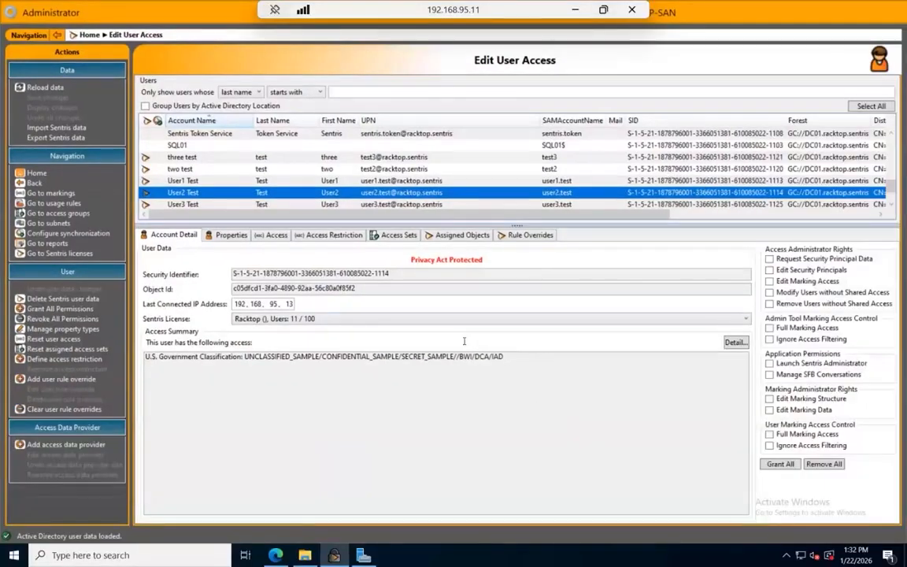
- Switch to BrickStor SP in the browser and view the ABAC providers and the form for adding a provider
key("alt+Tab")
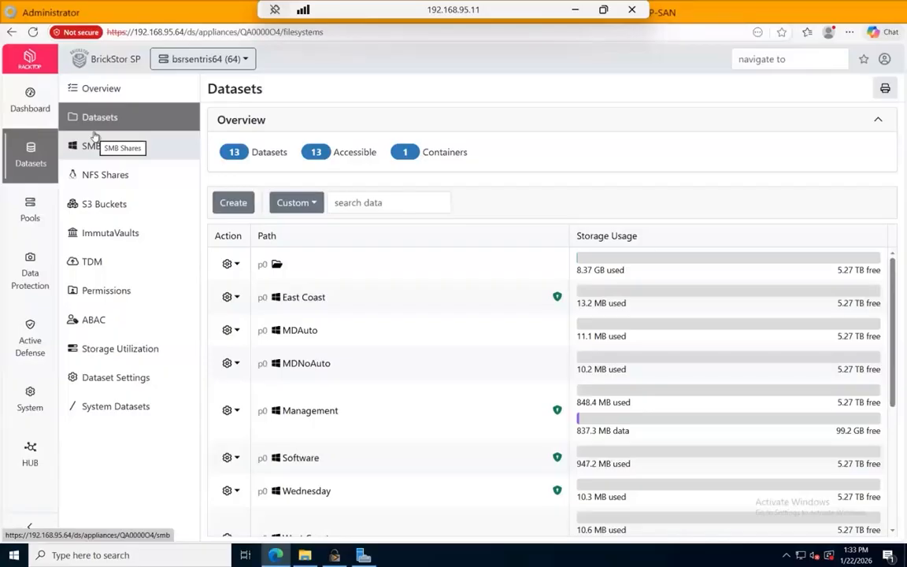
left_click(101, 324)
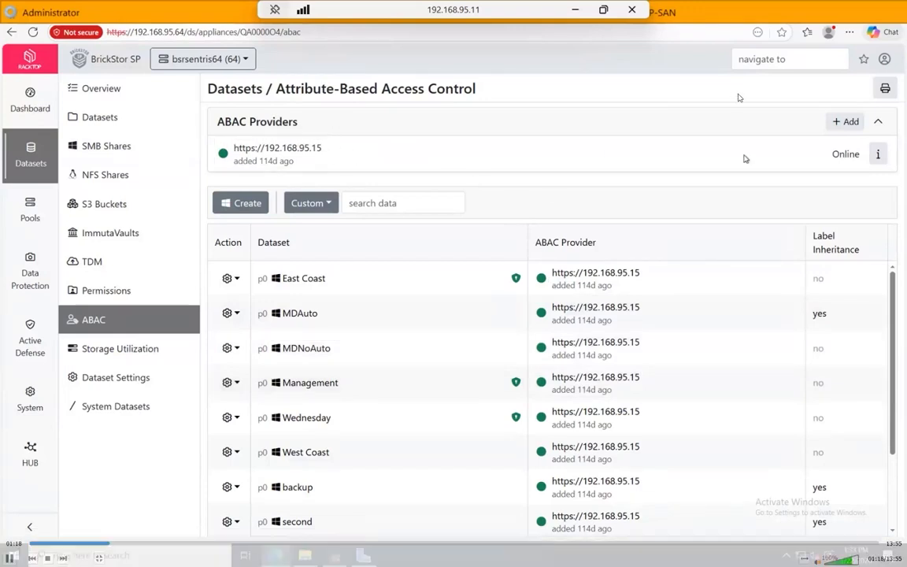
left_click(845, 121)
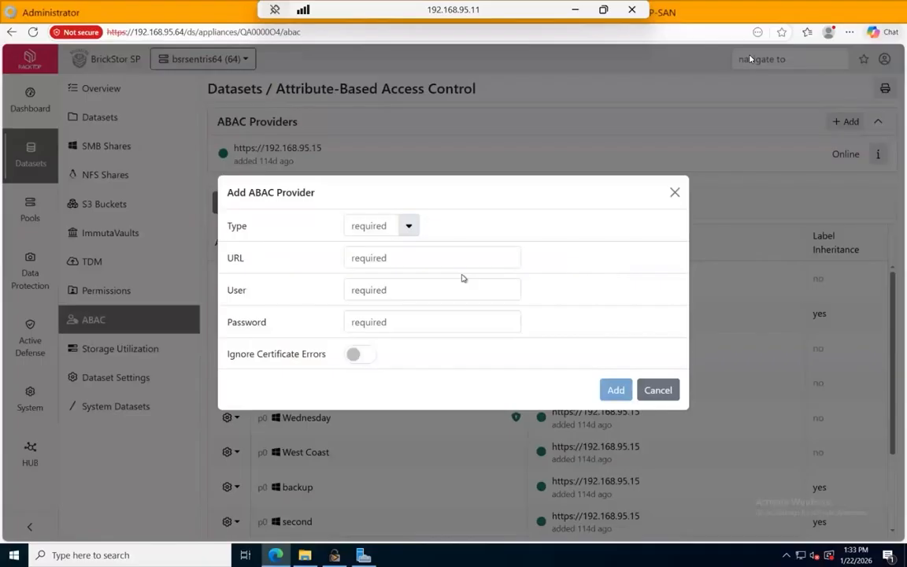
left_click(660, 389)
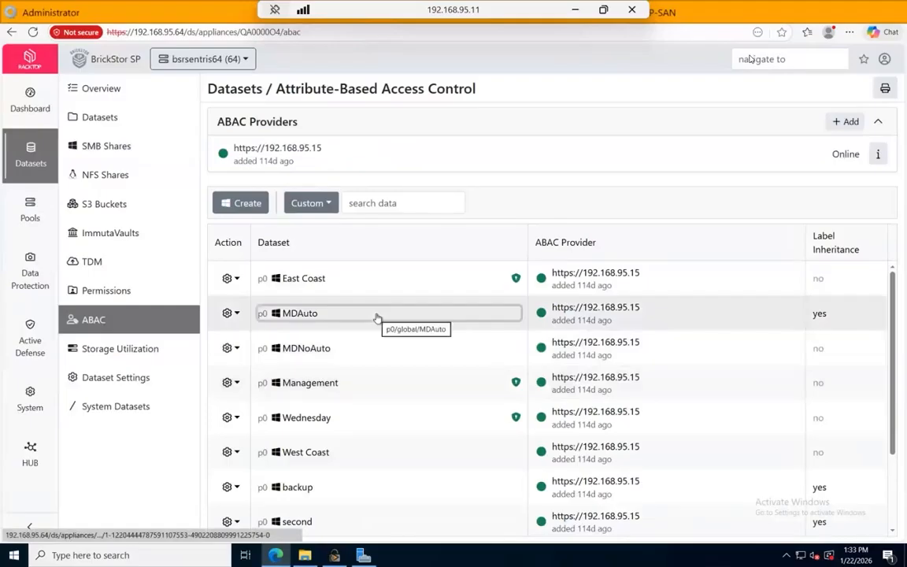
- Begin a new SMB share with the path webinar under p0 and Dataset Encryption enabled
left_click(242, 202)
left_click(242, 138)
type("webinar")
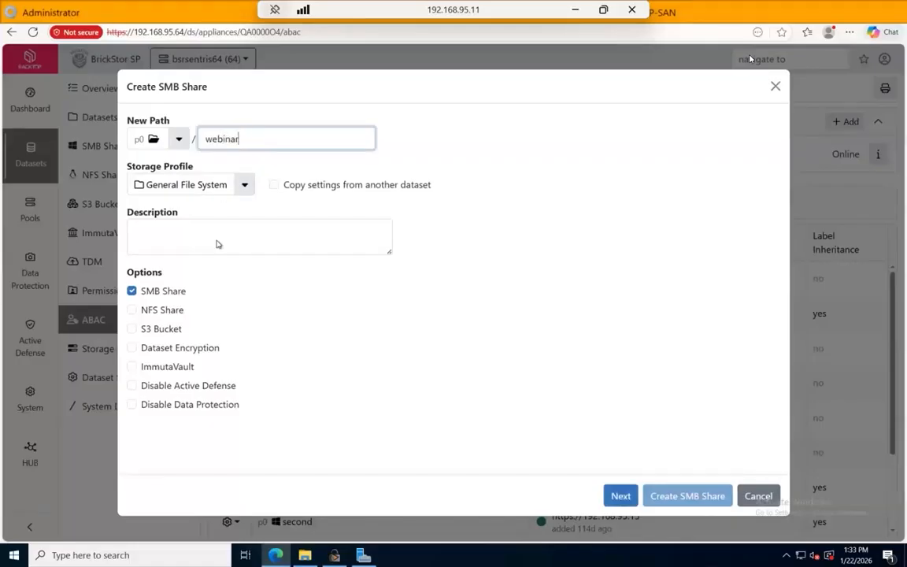
left_click(131, 348)
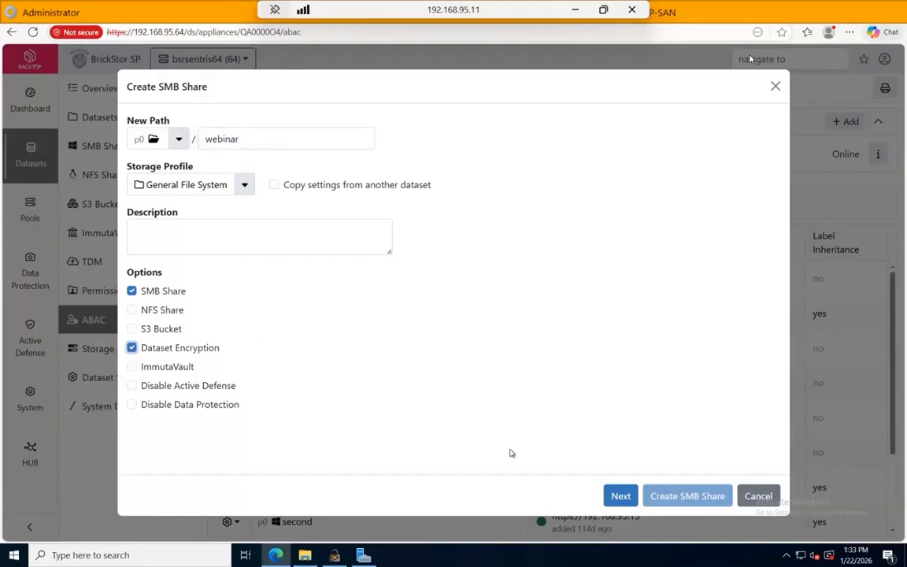
left_click(621, 496)
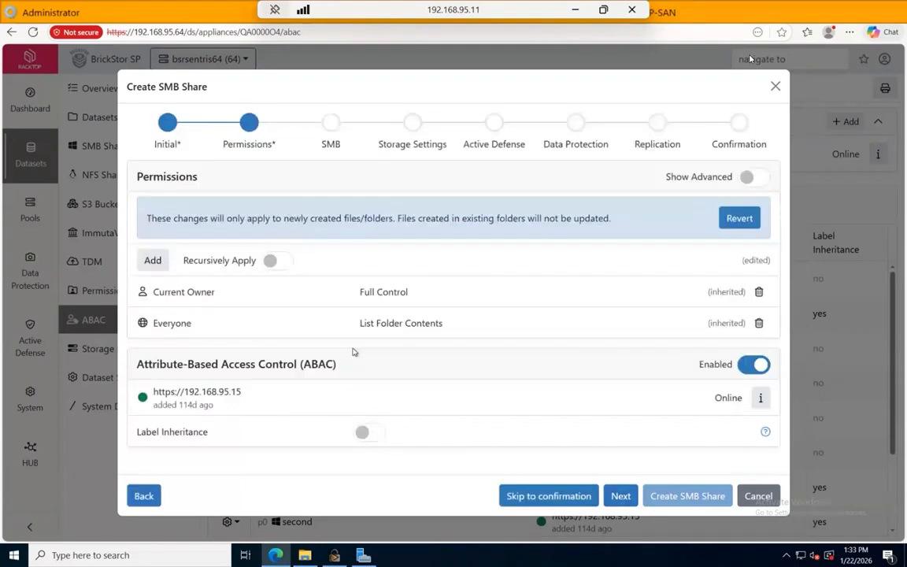
- Grant the Domain Admins group Full Control permission on the new share
left_click(156, 260)
type("Domain ad")
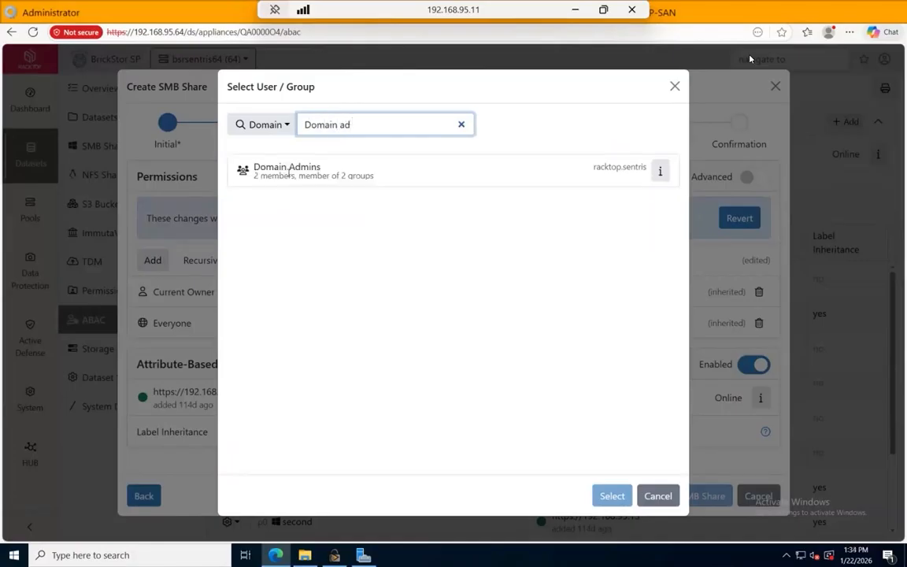
left_click(261, 158)
left_click(610, 496)
left_click(233, 280)
left_click(611, 365)
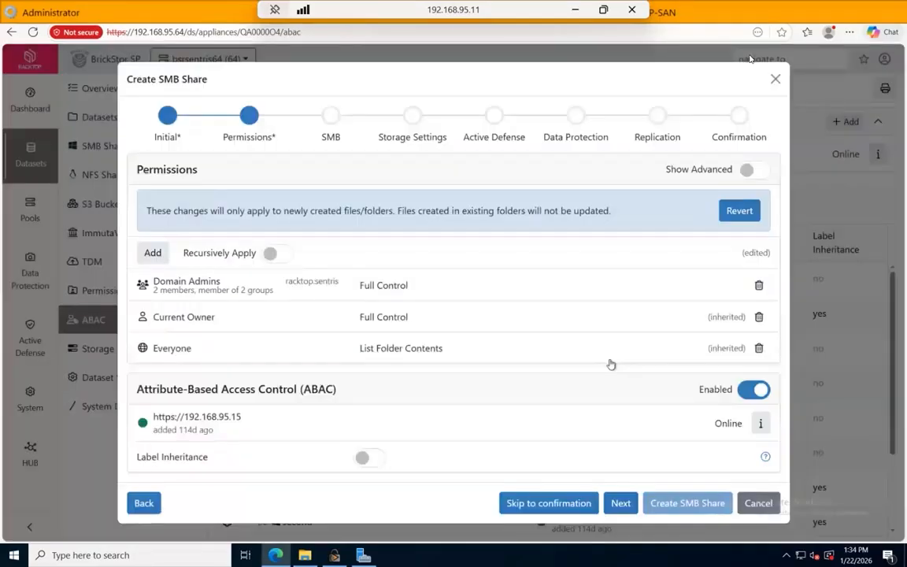
- Grant the Domain Users group Read/Write permission and accept the share's permission and ABAC settings
left_click(155, 253)
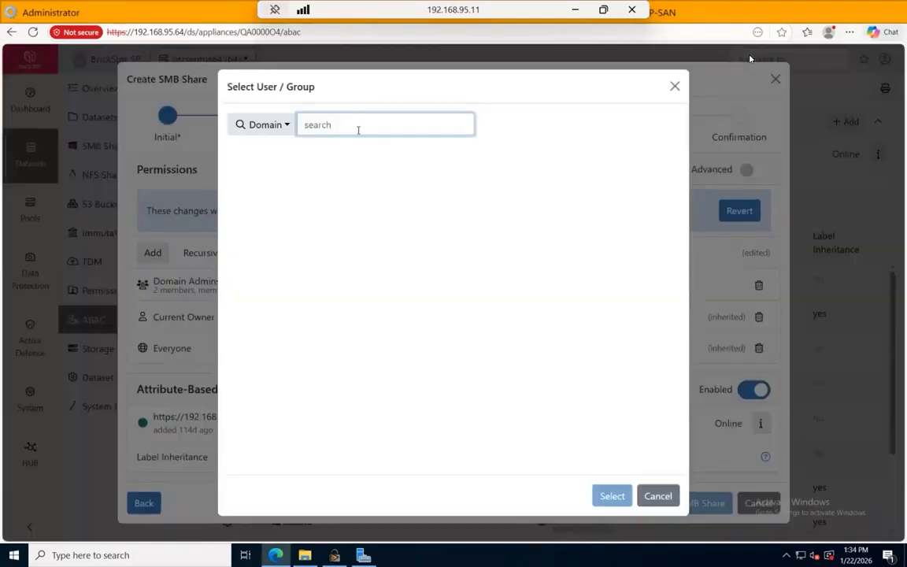
type("domain users")
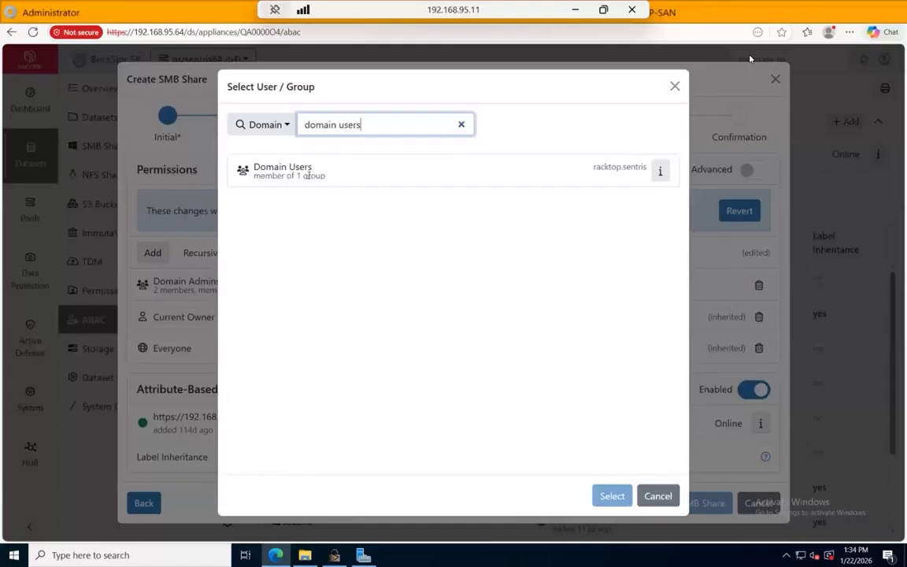
left_click(277, 157)
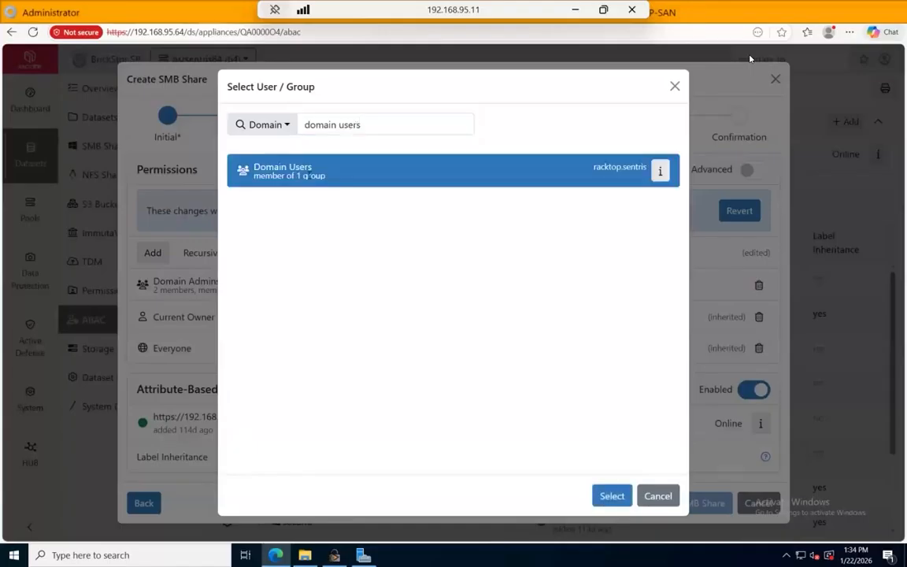
left_click(611, 496)
left_click(345, 280)
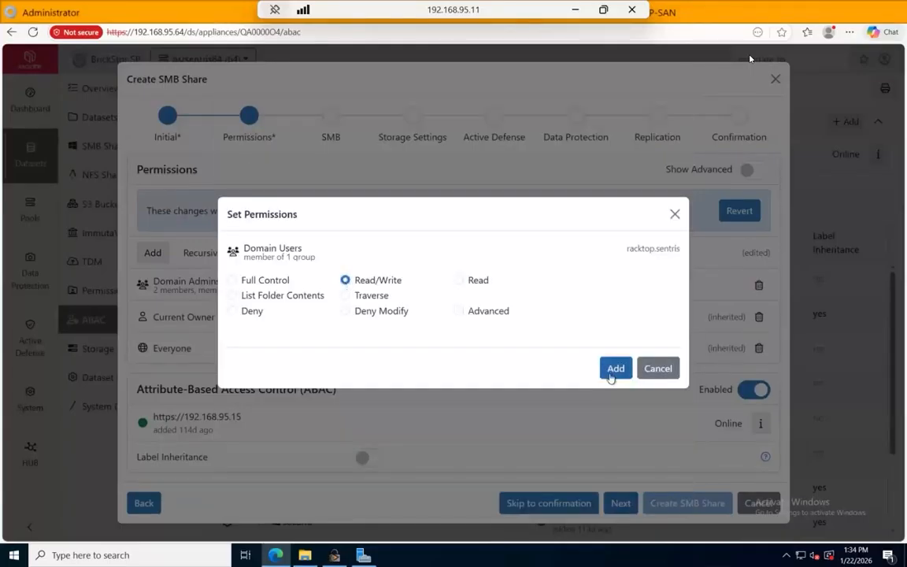
left_click(610, 367)
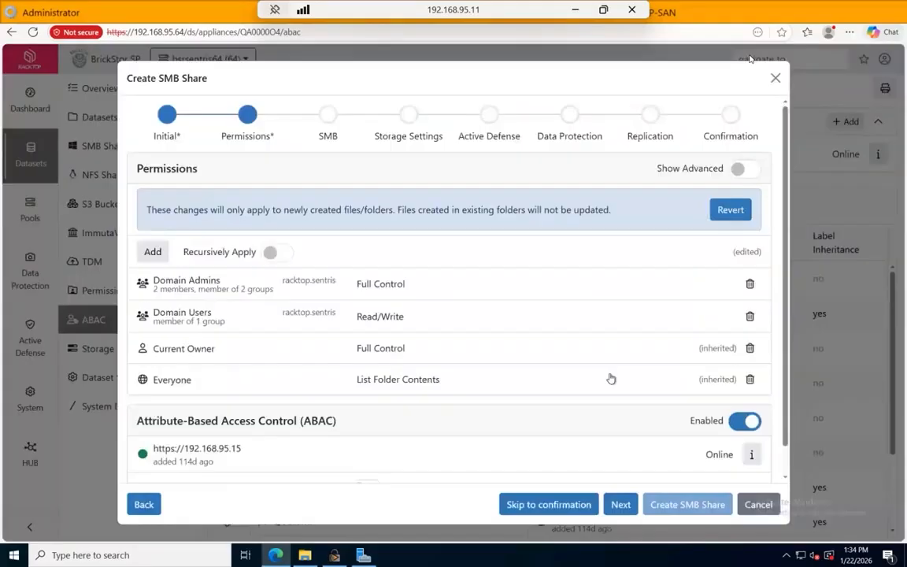
scroll(612, 379, "down", 1)
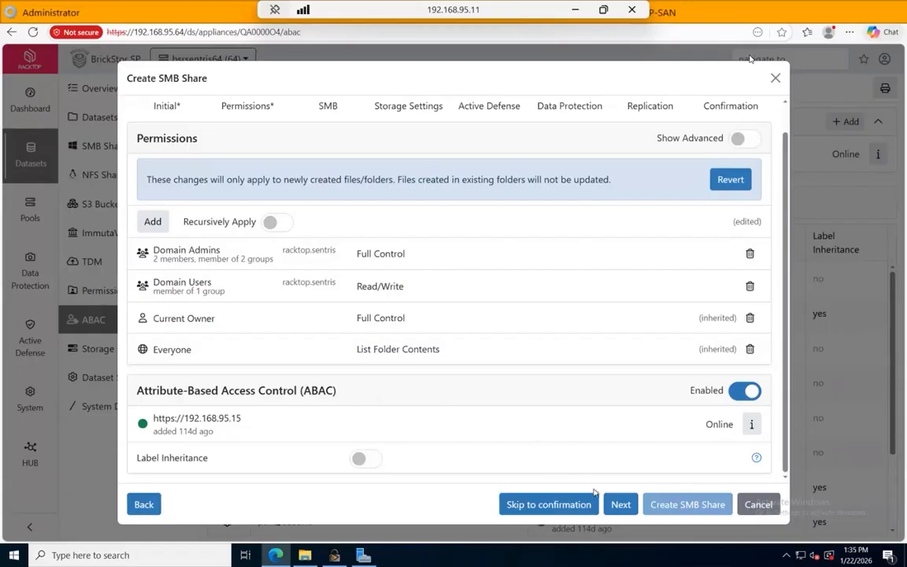
left_click(623, 507)
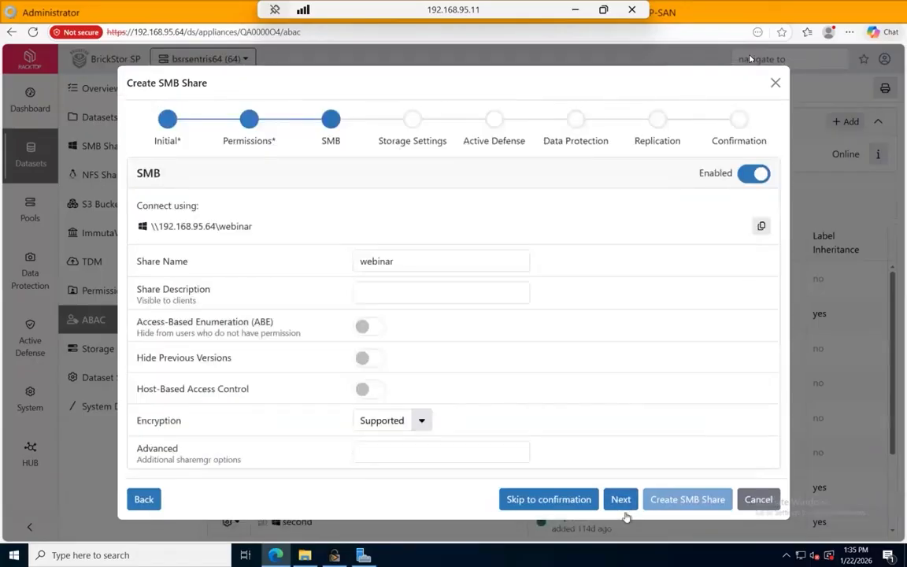
- Enable Access-Based Enumeration for the webinar share and set its data quota to 50 GB
left_click(373, 327)
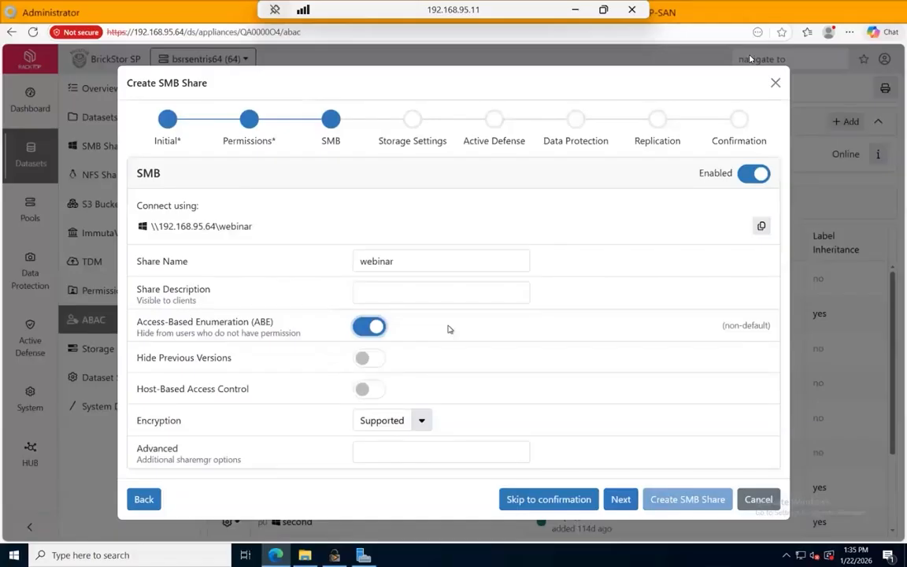
left_click(620, 498)
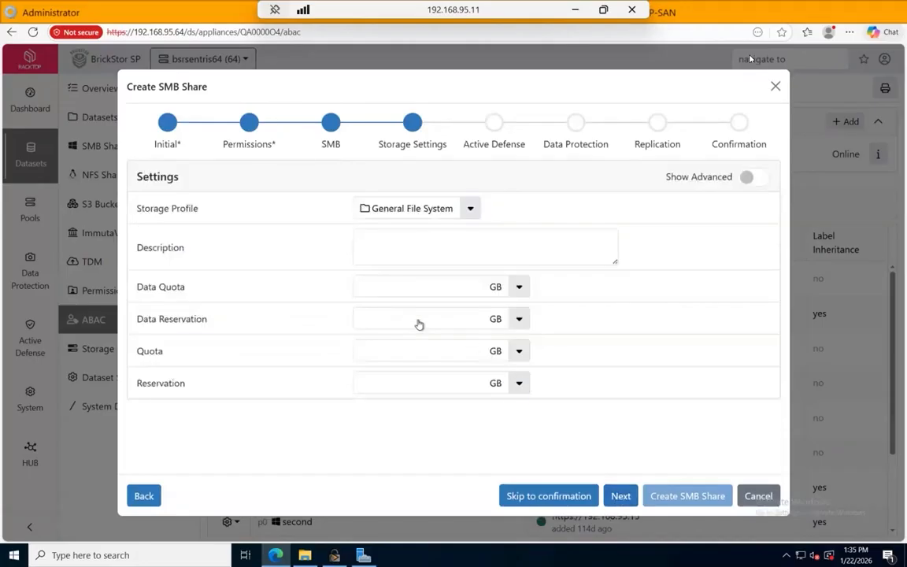
left_click(419, 289)
type("50")
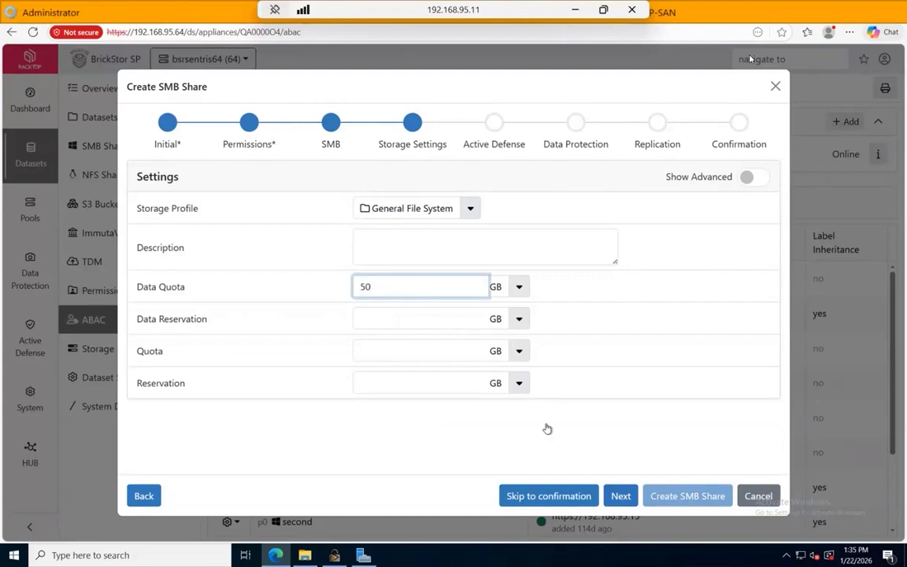
left_click(621, 496)
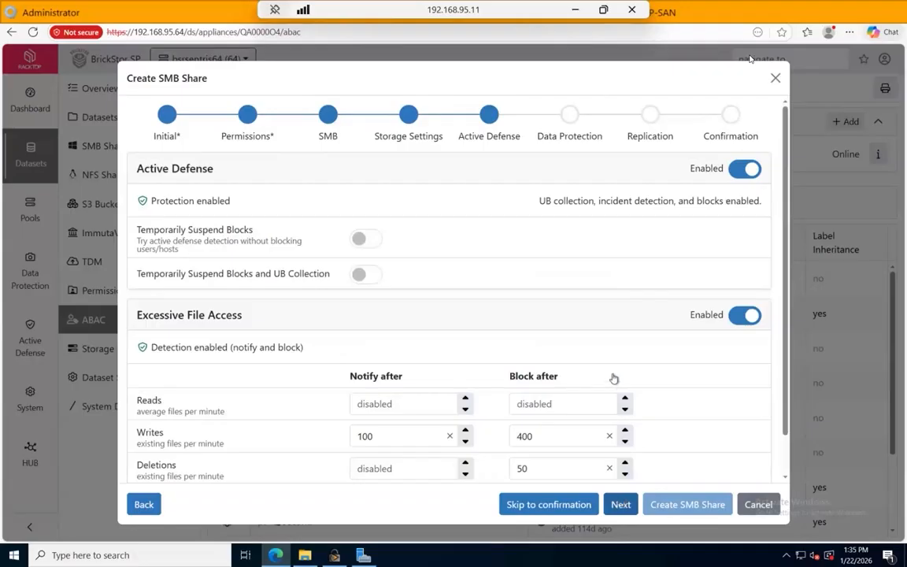
- Review and accept the default Active Defense, Excessive File Access and auto snapshot policy settings for the share
scroll(614, 377, "down", 1)
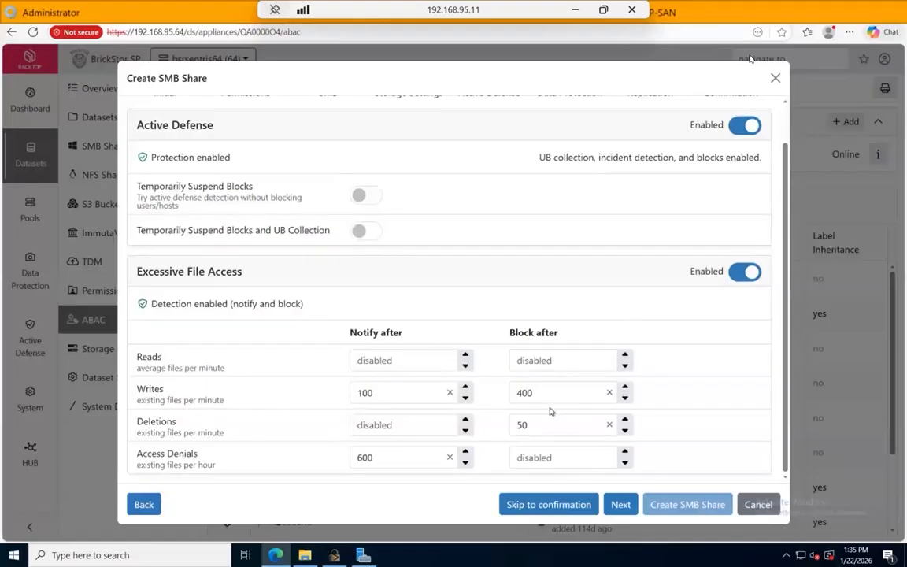
left_click(612, 508)
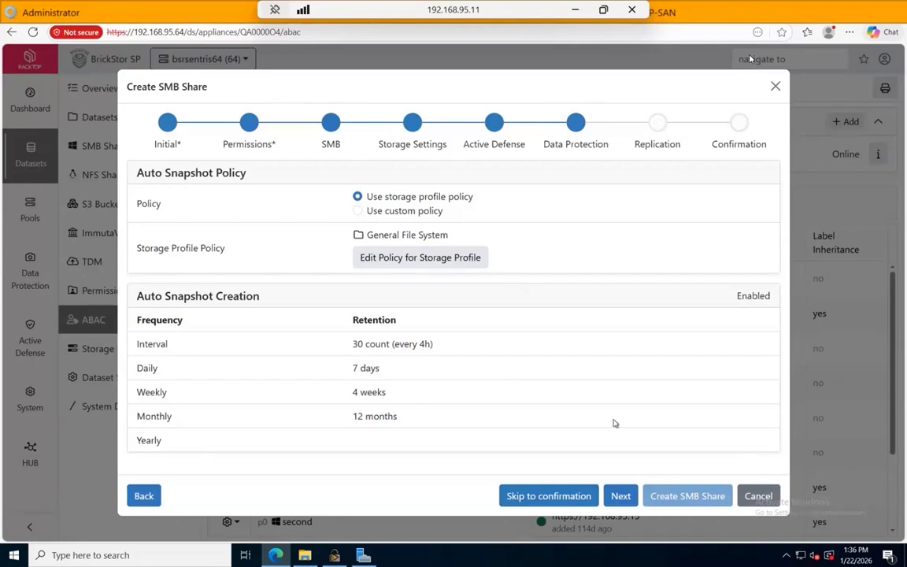
left_click(622, 496)
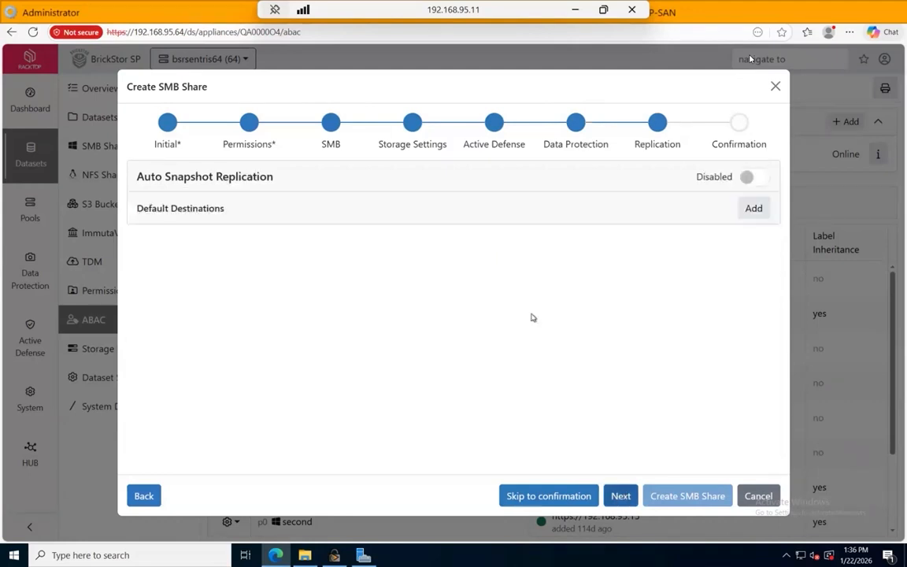
- Enable auto snapshot replication to pool p01 on bsrsentris01 and create the webinar SMB share
left_click(753, 178)
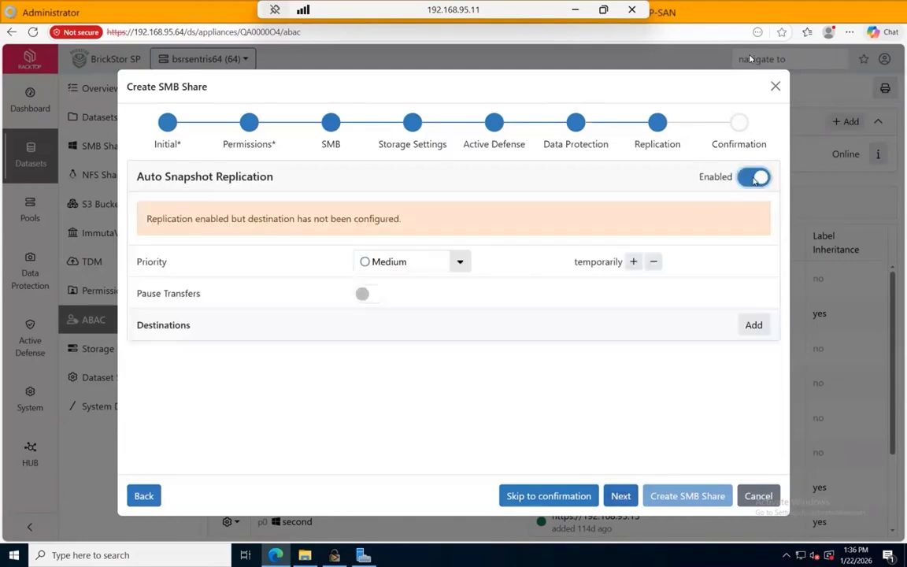
left_click(750, 325)
left_click(320, 262)
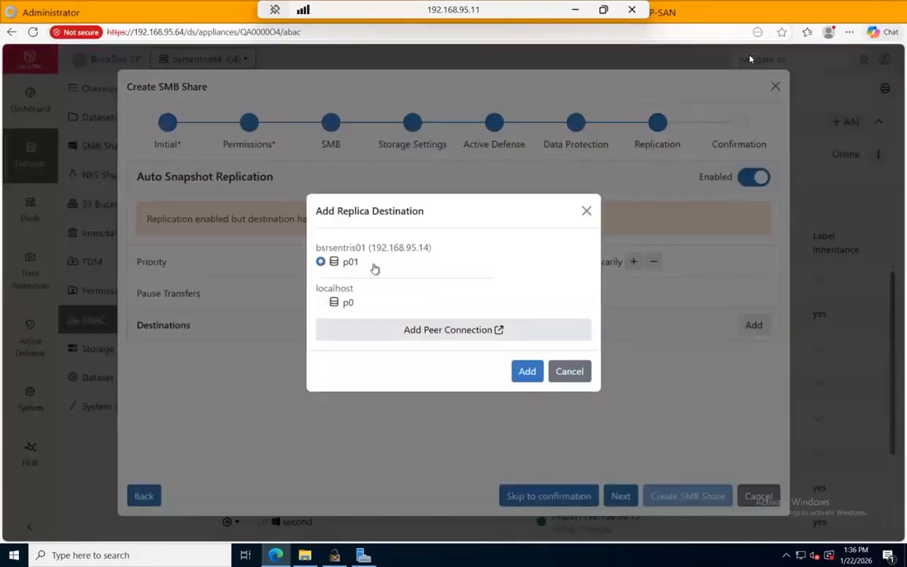
left_click(528, 374)
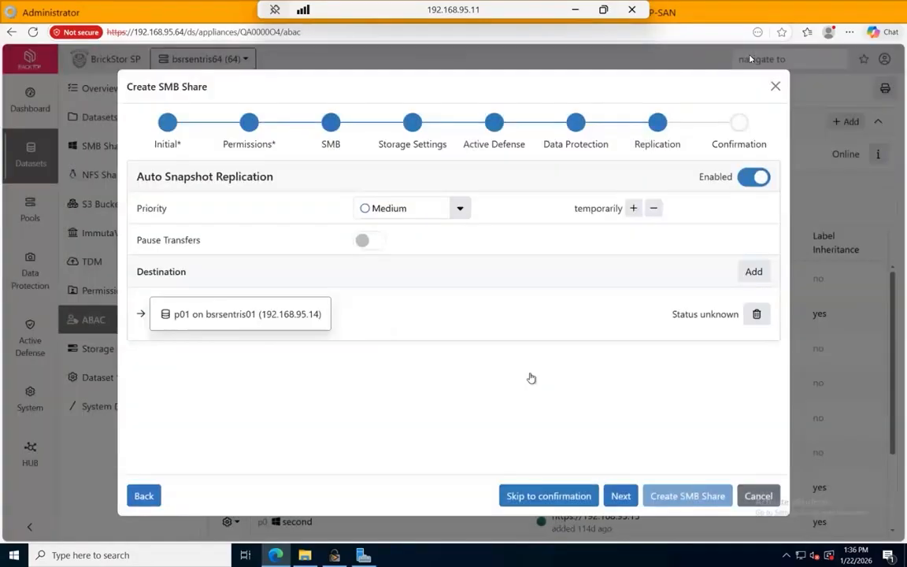
left_click(620, 495)
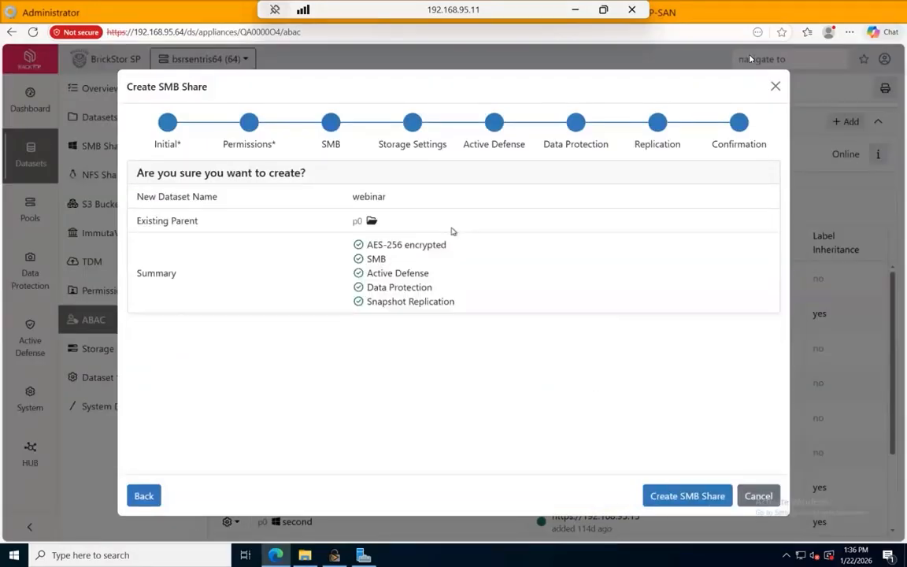
left_click(687, 496)
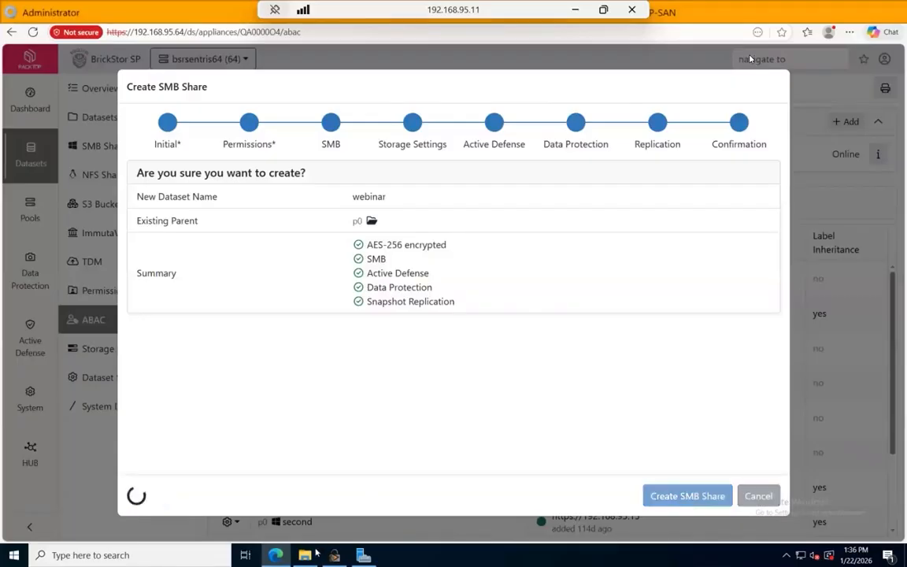
- Check File Explorer's share list on 192.168.95.64 for the webinar share and restore the remote session to a window
mouse_move(305, 556)
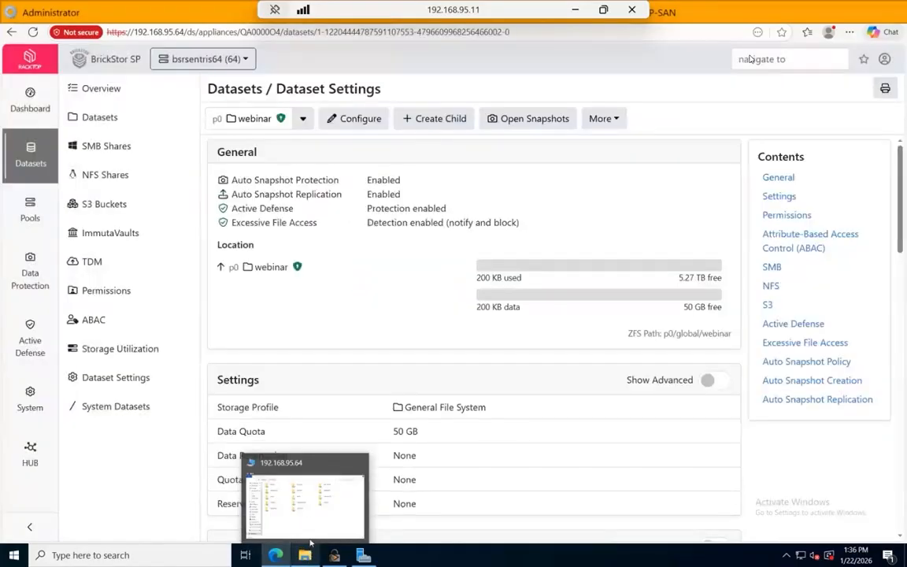
left_click(312, 517)
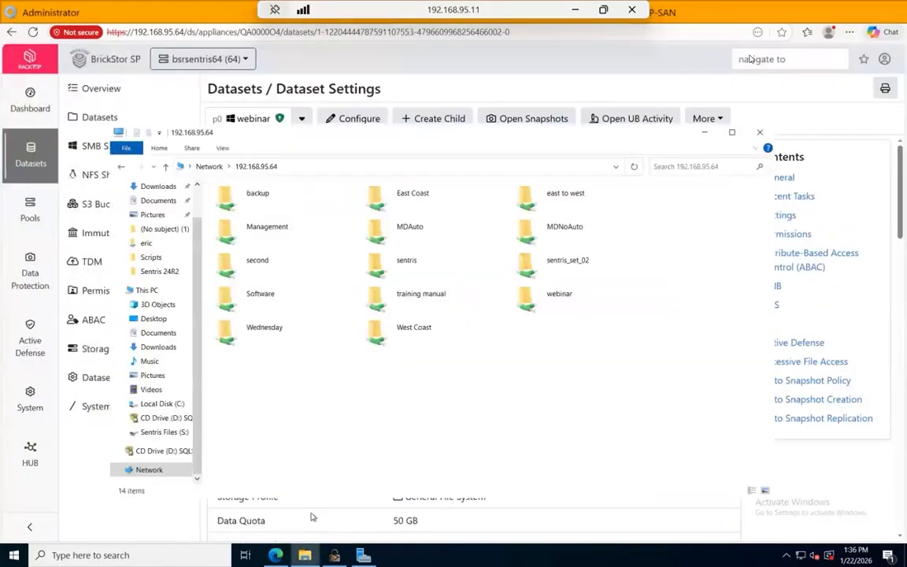
left_click(273, 168)
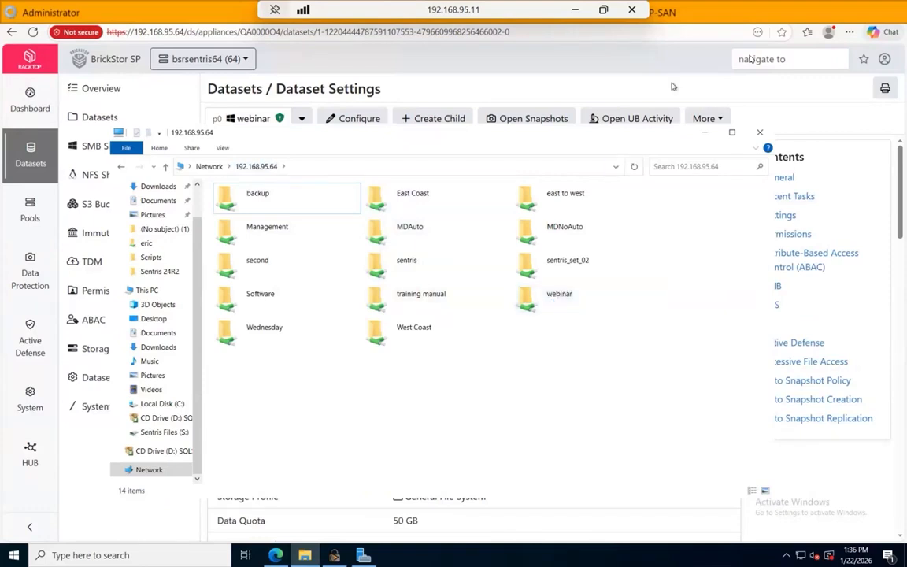
left_click(603, 10)
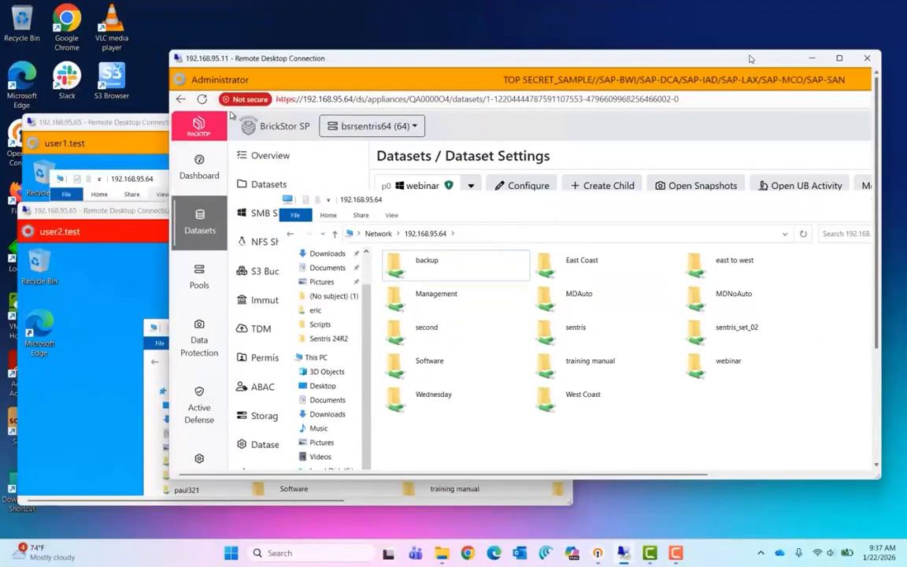
- Switch to the user1.test remote session, show it full screen and open the webinar share on 192.168.95.64
left_click(141, 130)
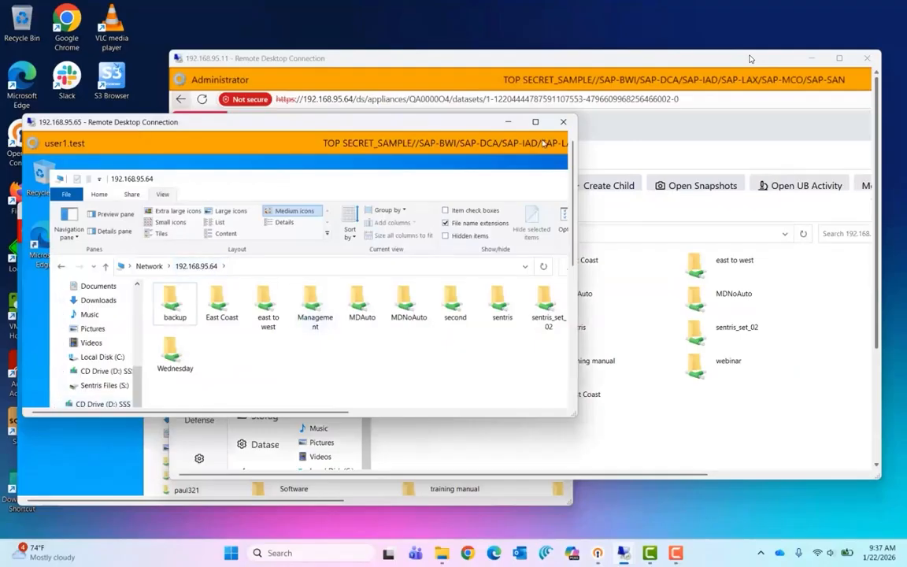
double_click(481, 120)
double_click(667, 189)
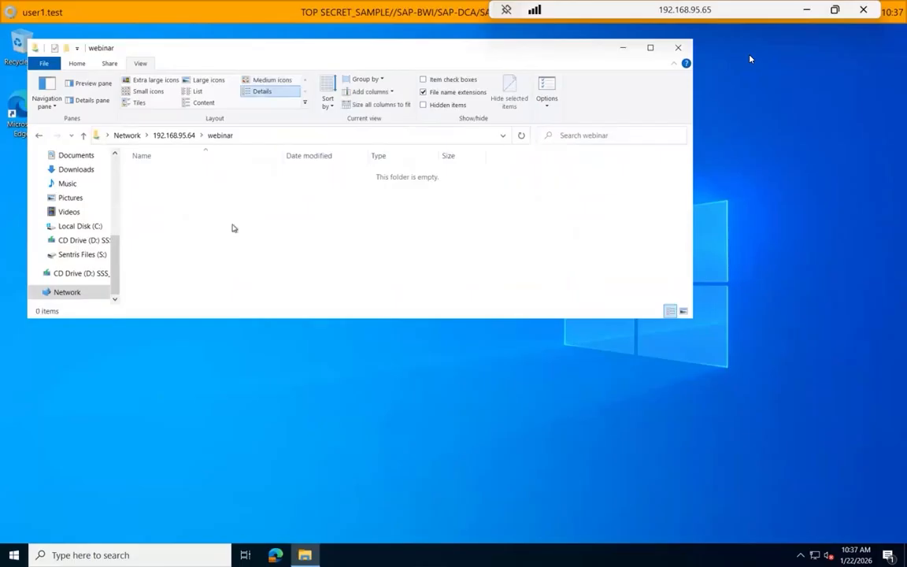
- Create a text document named Top Secret Webinar Doc in the webinar share
right_click(232, 227)
mouse_move(260, 366)
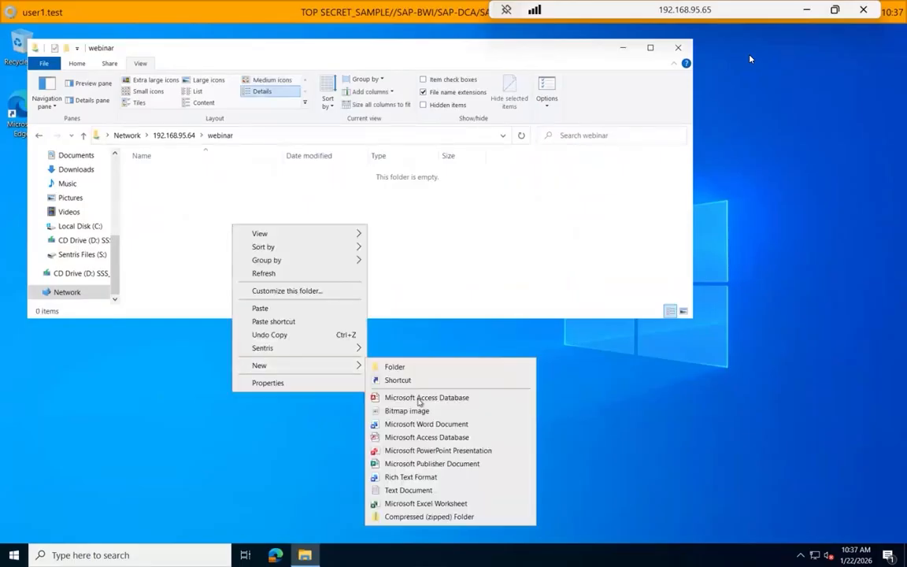
left_click(429, 489)
type("Top Secre")
type("t Webinar D")
type("oc")
key("Return")
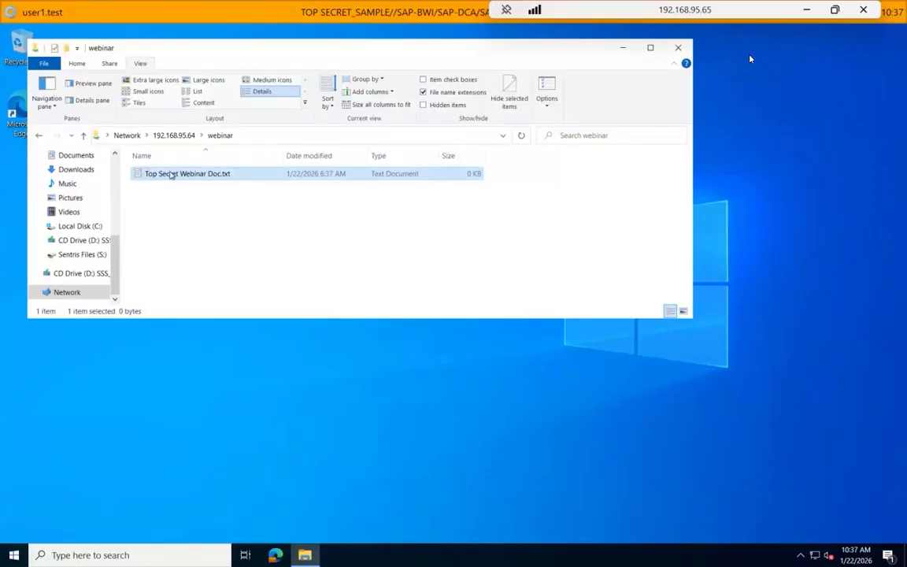
left_click(171, 174)
right_click(171, 174)
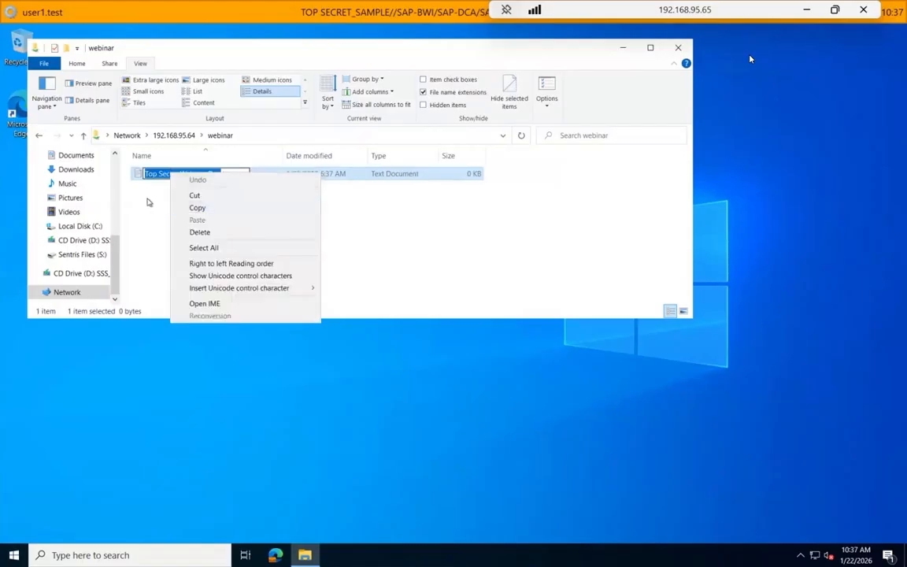
left_click(148, 202)
- Open Sentris Bulk Marking for Top Secret Webinar Doc.txt
right_click(140, 174)
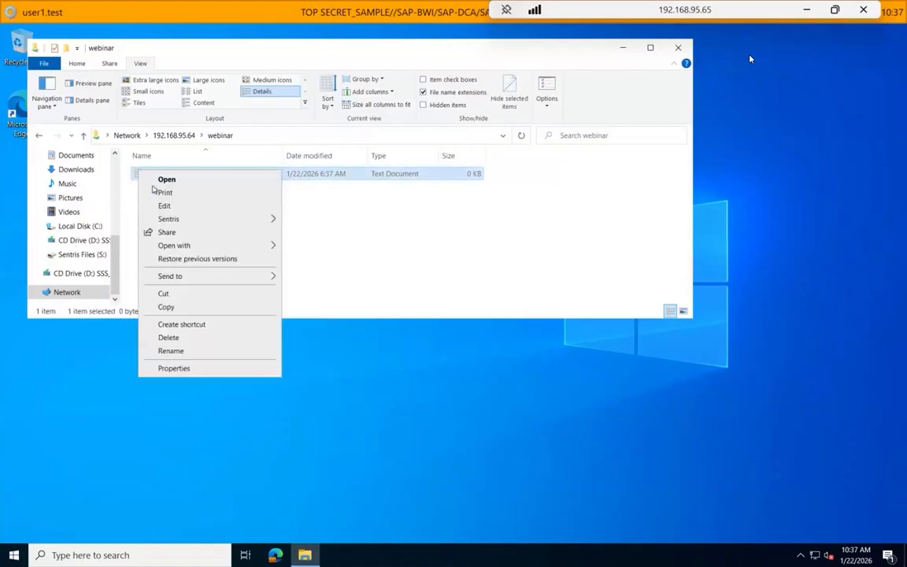
mouse_move(189, 221)
left_click(300, 224)
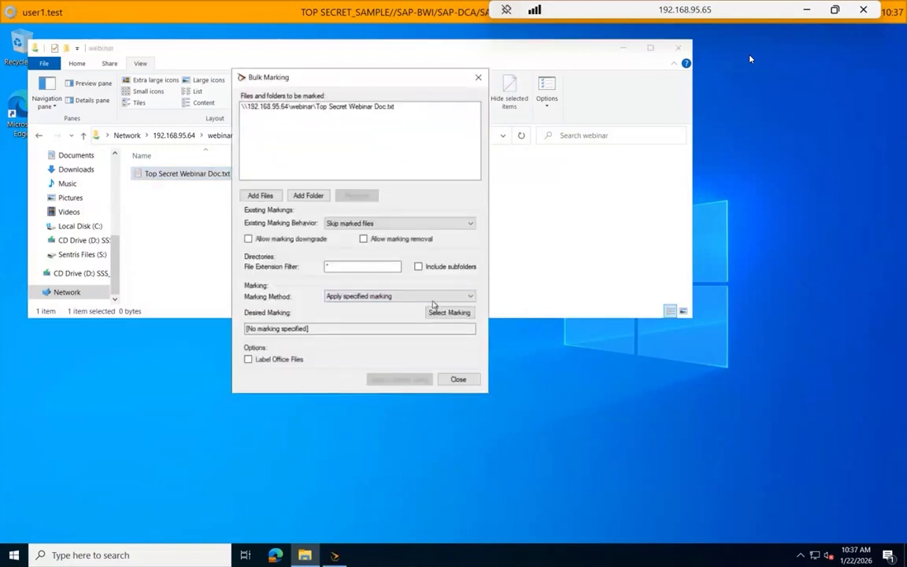
- Specify TOP SECRET_SAMPLE as the desired marking, keeping the default footer and declassification settings
left_click(359, 250)
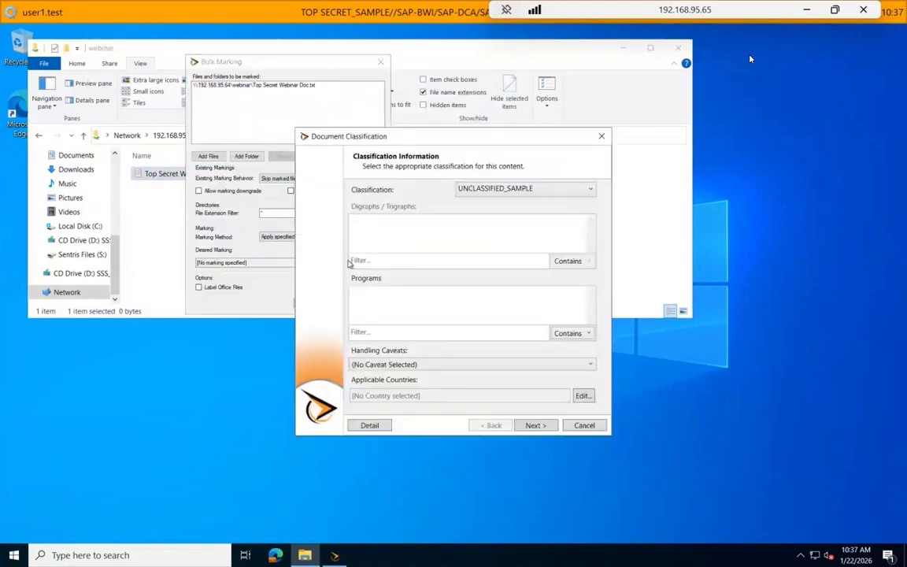
left_click(481, 190)
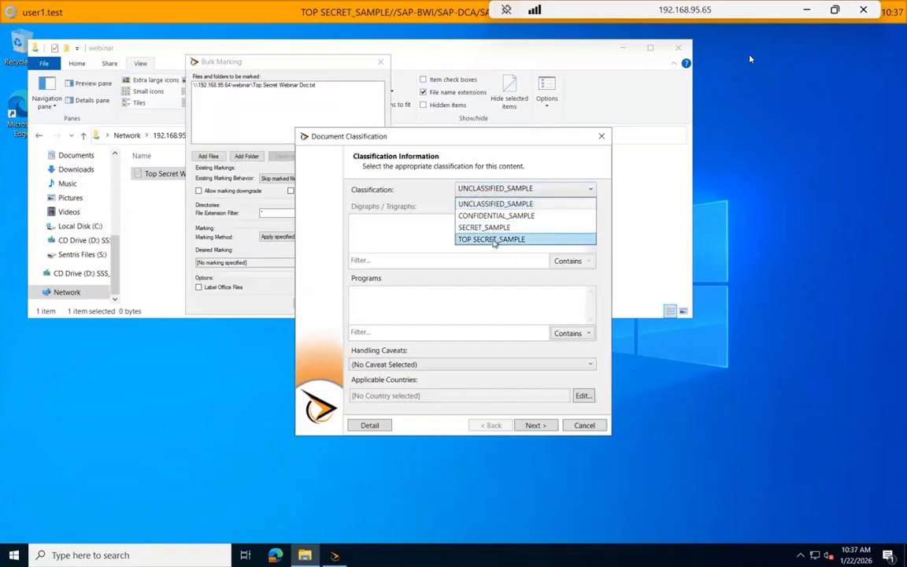
left_click(493, 239)
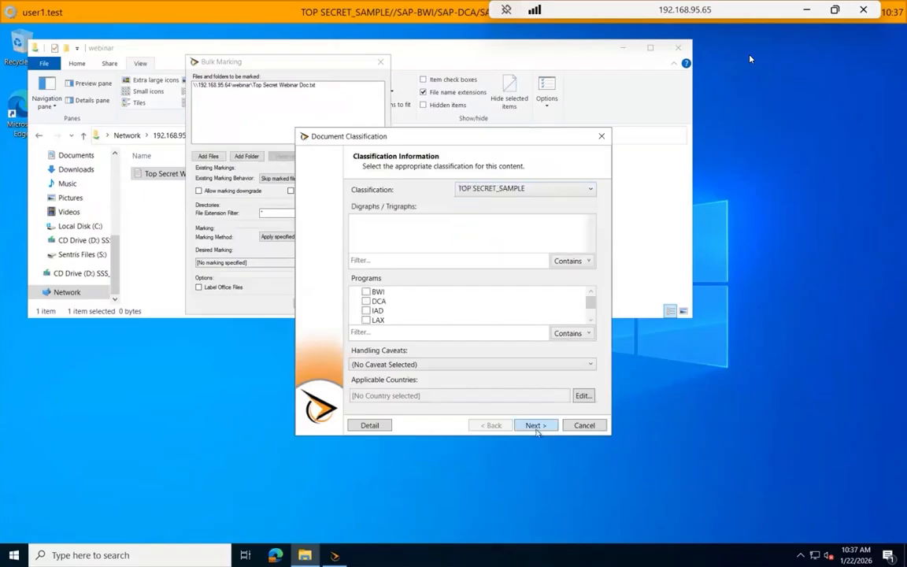
left_click(535, 427)
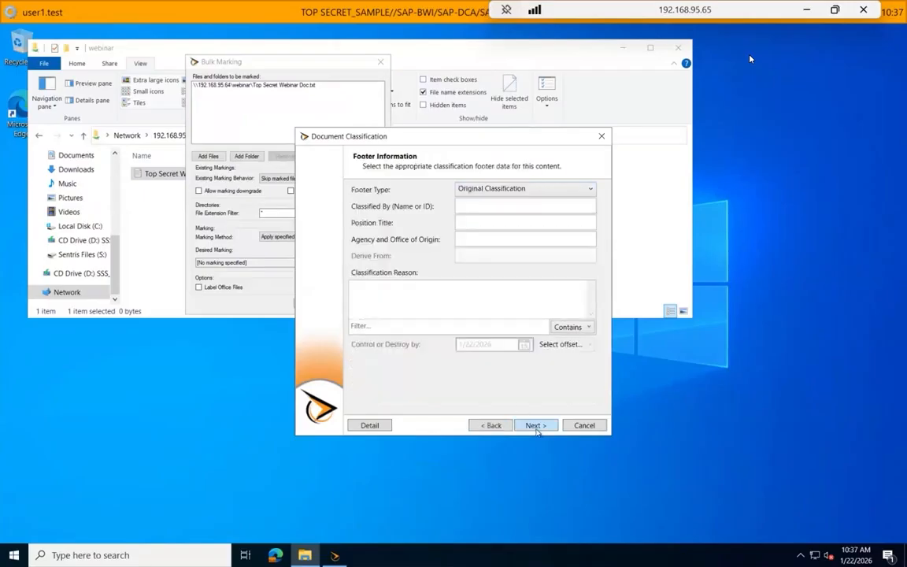
left_click(535, 426)
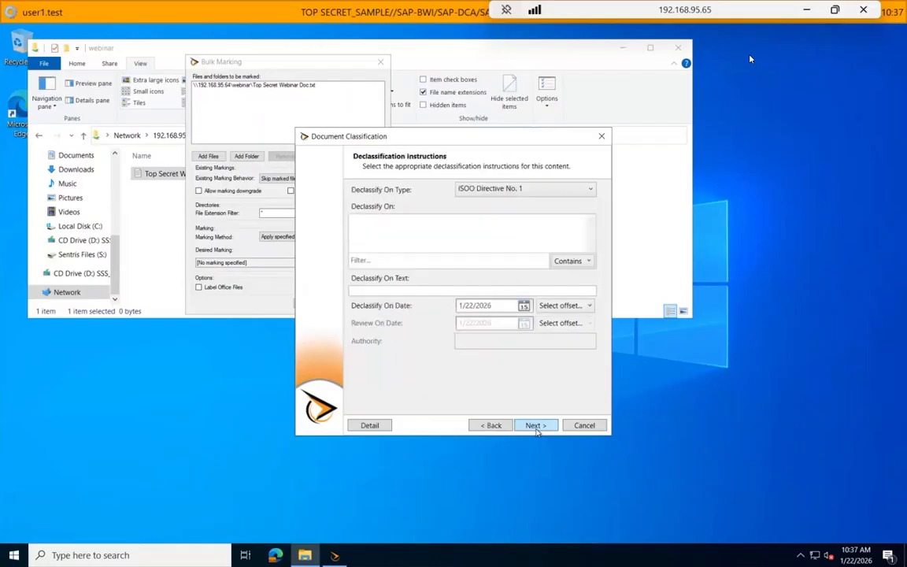
left_click(536, 426)
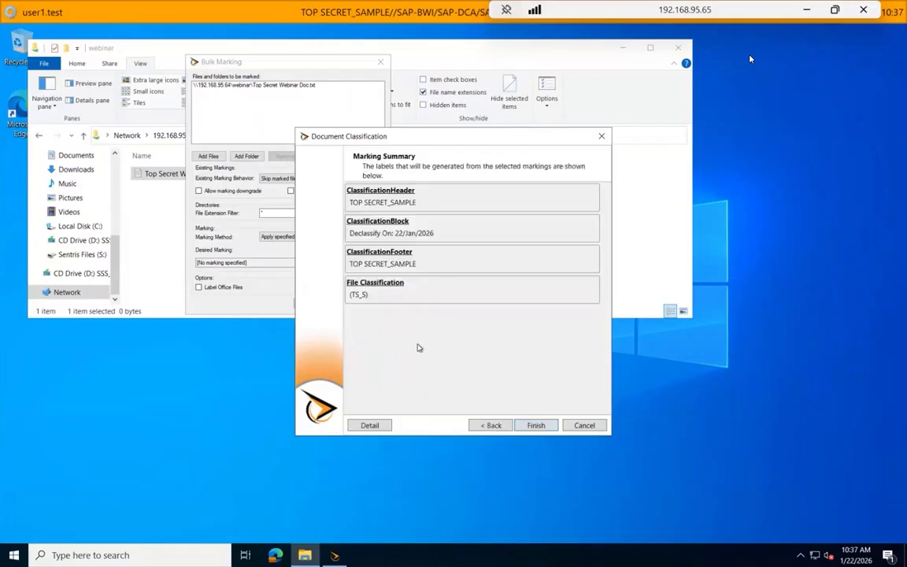
left_click(536, 426)
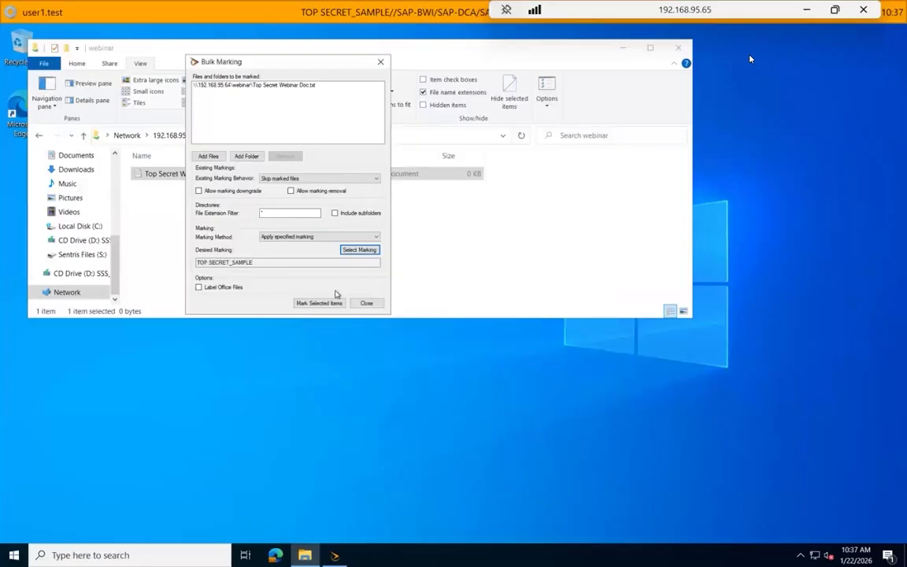
- Apply the specified marking to the listed document and close the marking results and Bulk Marking dialogs
left_click(326, 304)
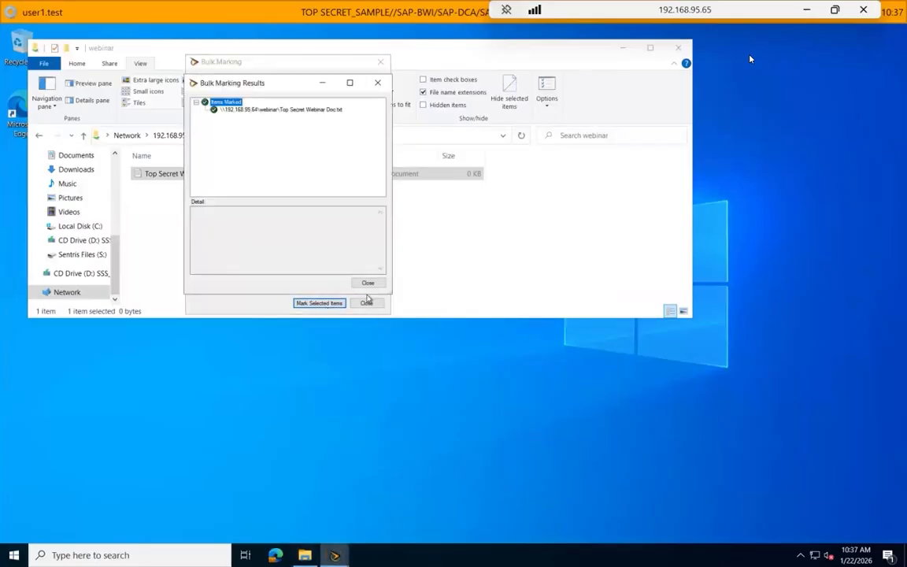
left_click(369, 284)
left_click(366, 304)
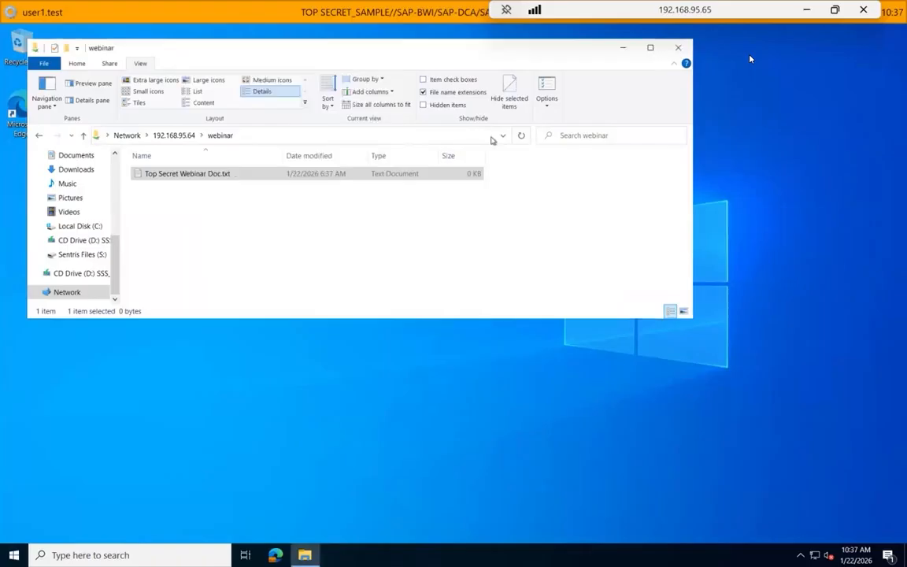
- Refresh the webinar folder and check the Sentris classification in the properties of Top Secret Webinar Doc.txt
left_click(520, 137)
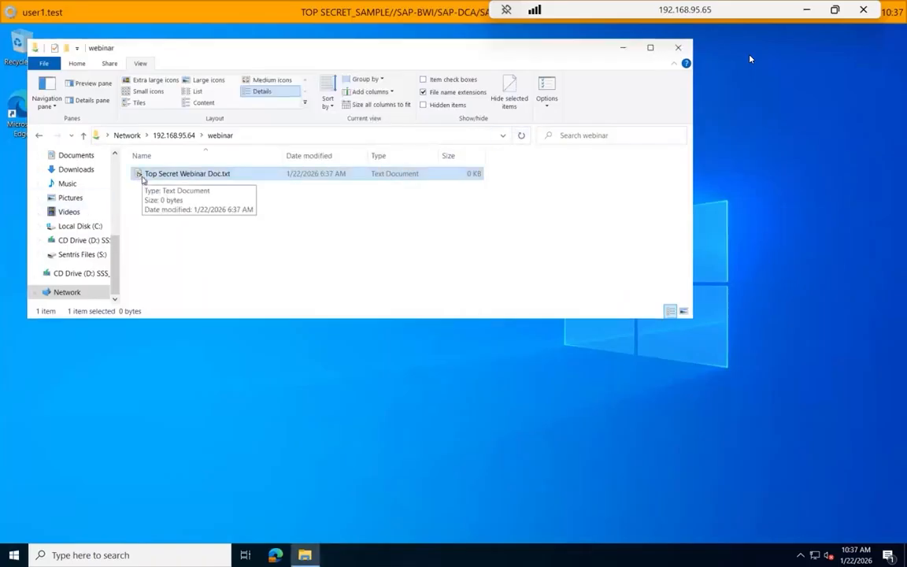
right_click(166, 177)
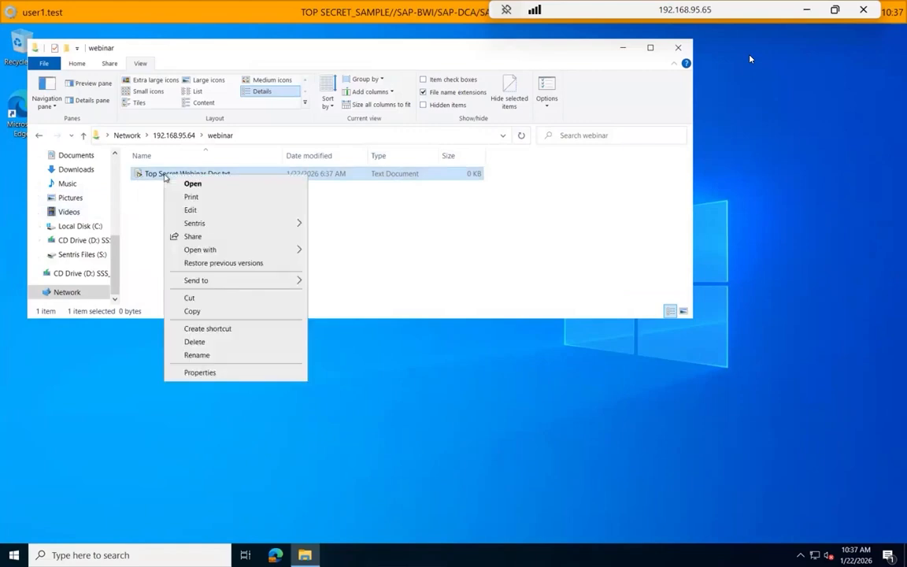
left_click(200, 372)
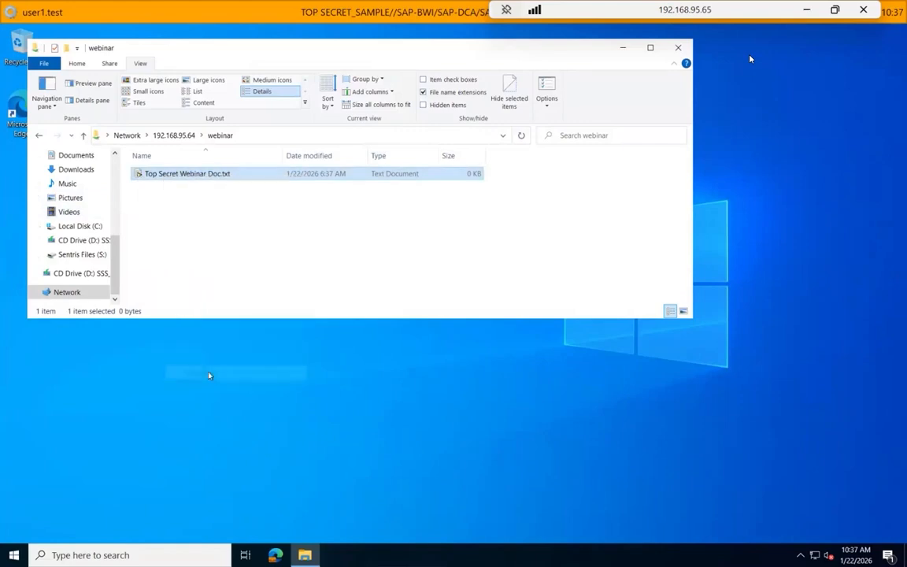
left_click(232, 202)
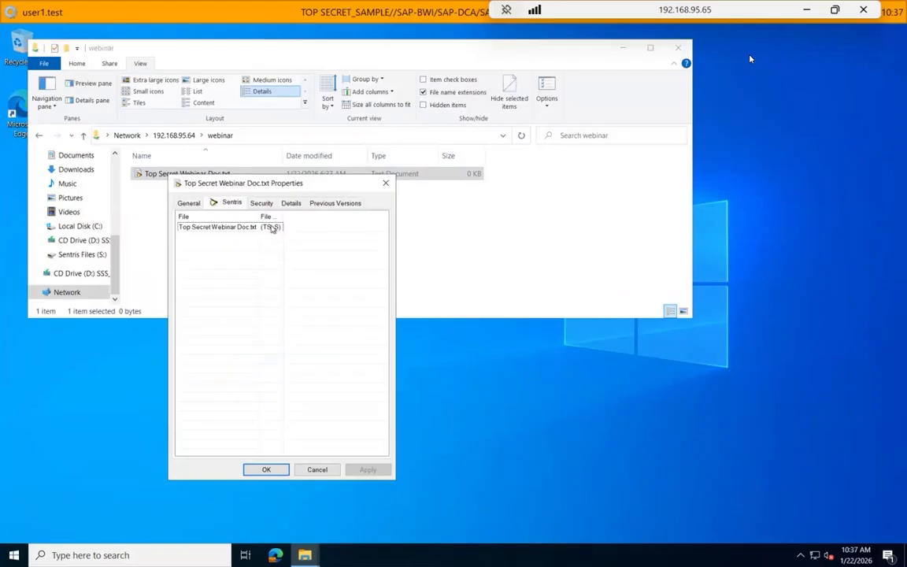
left_click(318, 470)
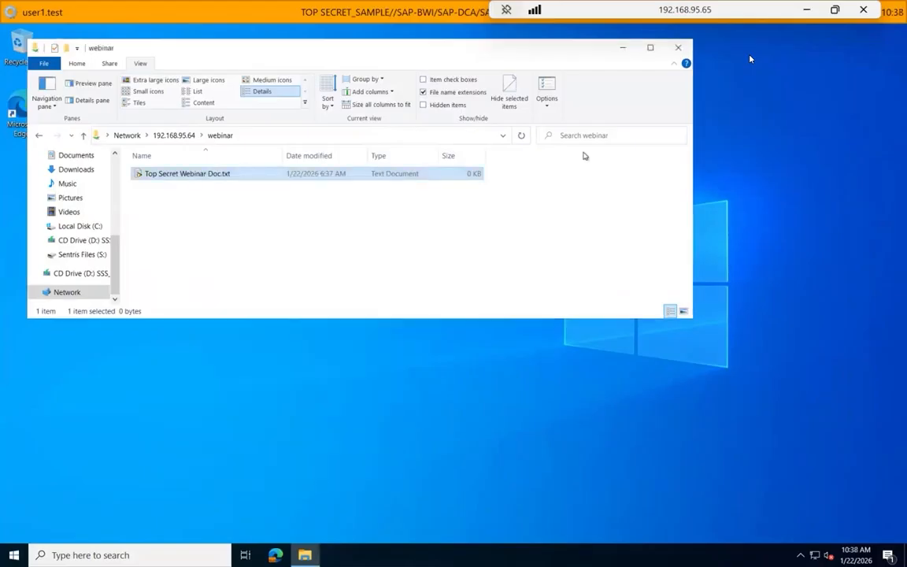
- Switch to the user2.test remote session, refresh the 192.168.95.64 share list and check which files are visible in webinar
left_click(835, 11)
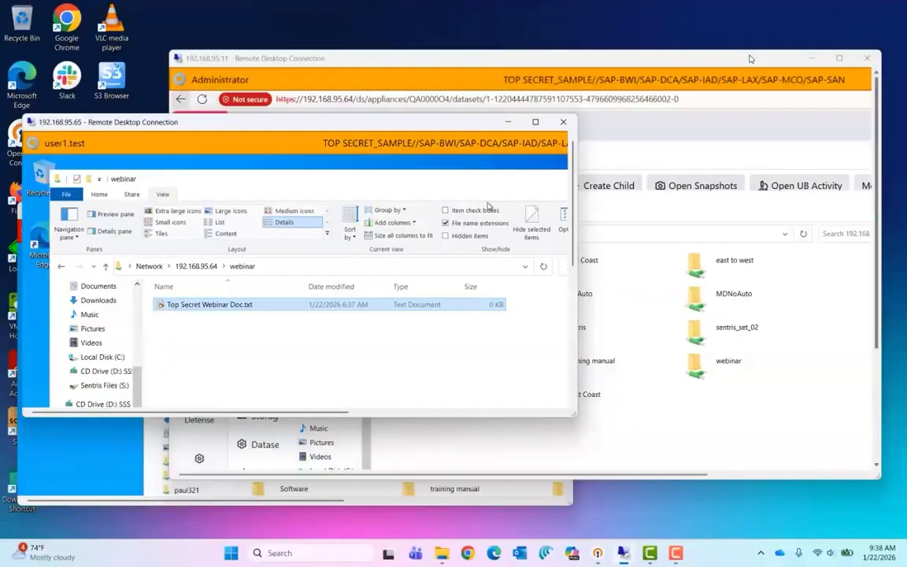
left_click(101, 467)
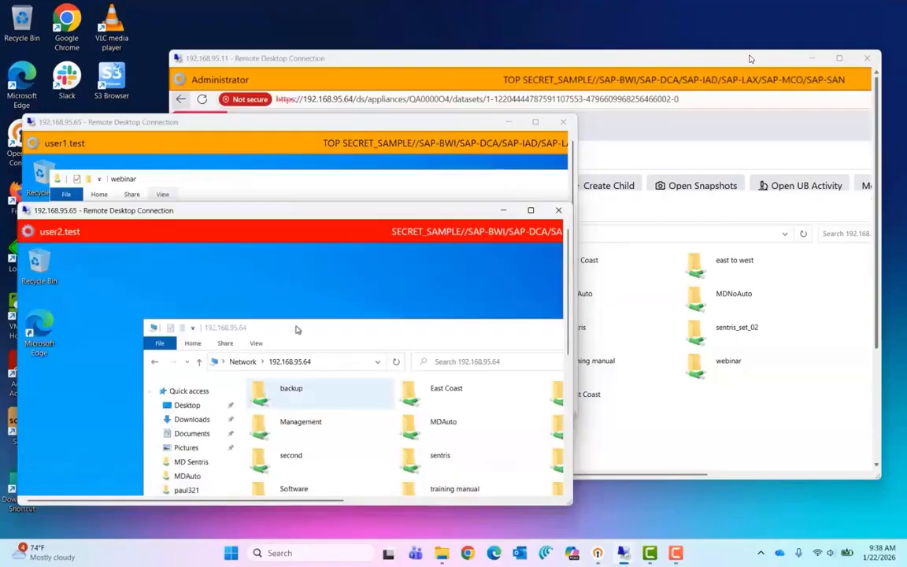
left_click(529, 209)
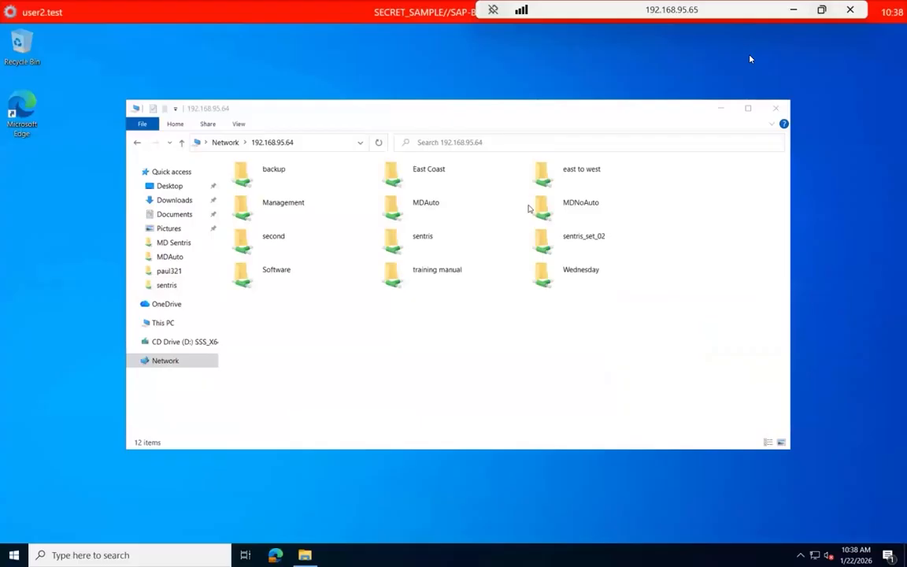
left_click(296, 143)
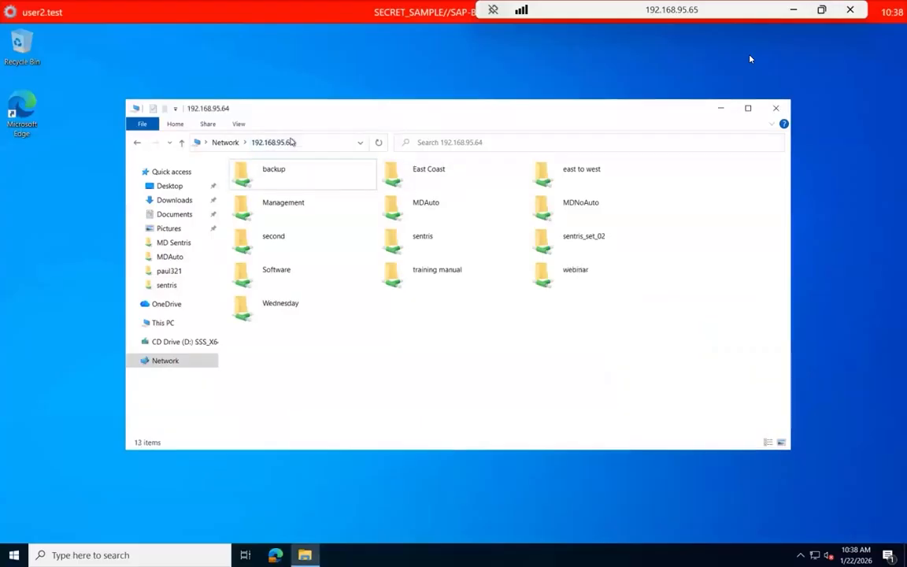
double_click(585, 272)
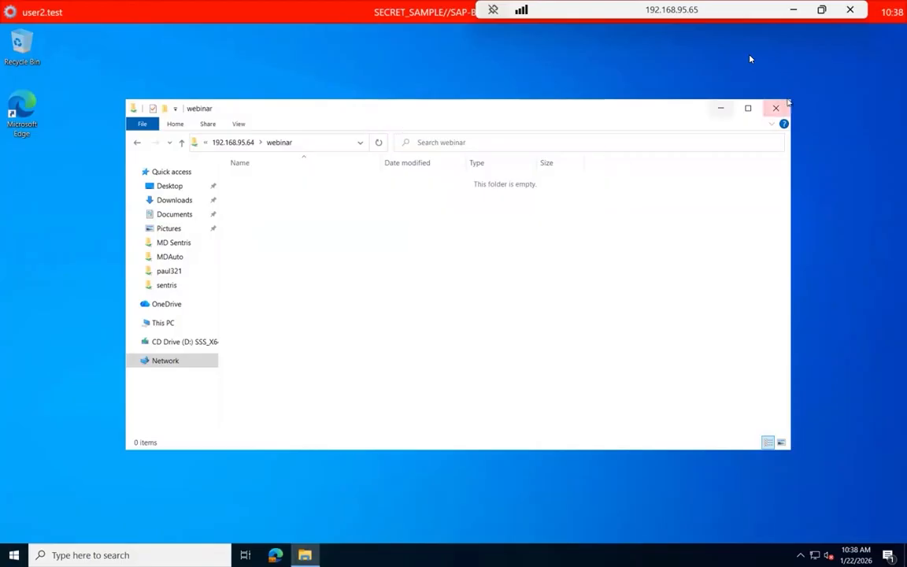
left_click(821, 11)
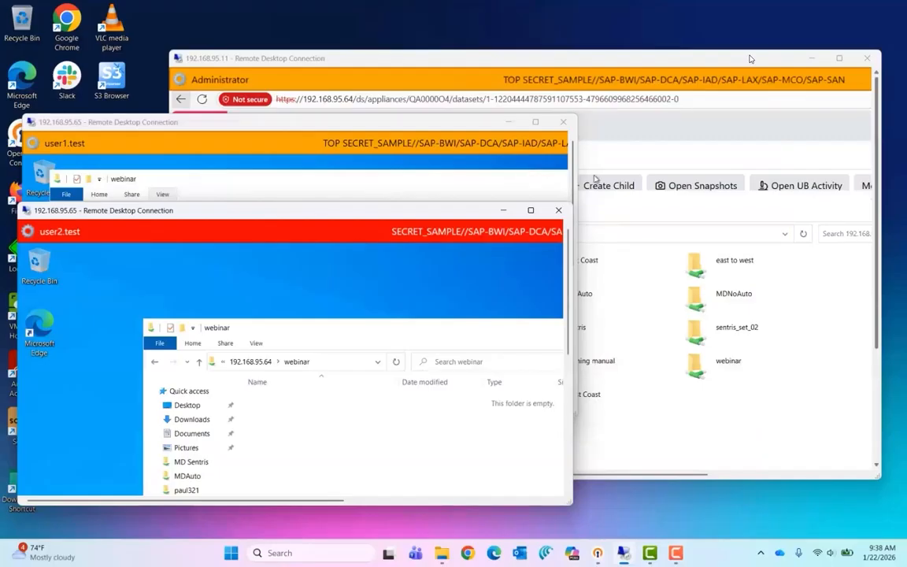
- Switch to the Administrator session and examine the Active Defense UB Dashboard's usage charts, top active users and top active datasets
left_click(508, 63)
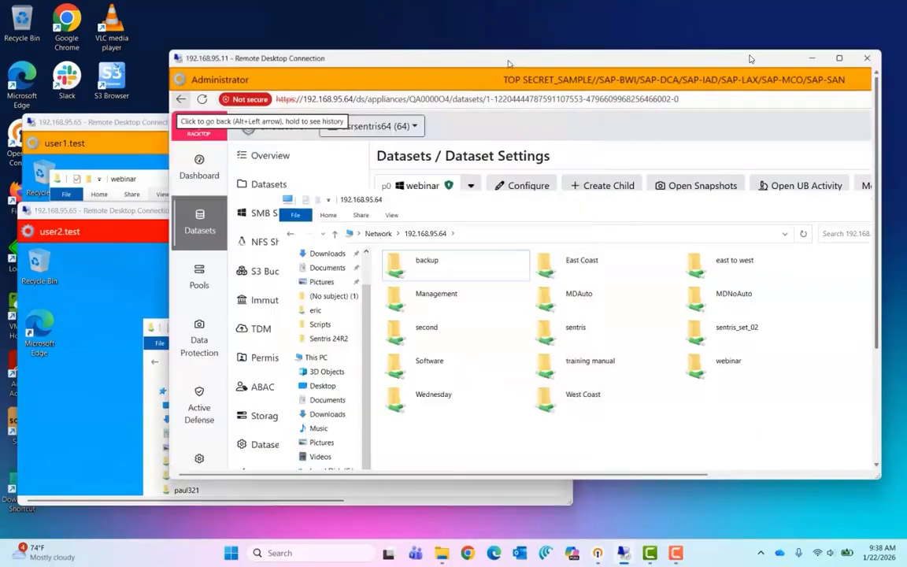
left_click(840, 58)
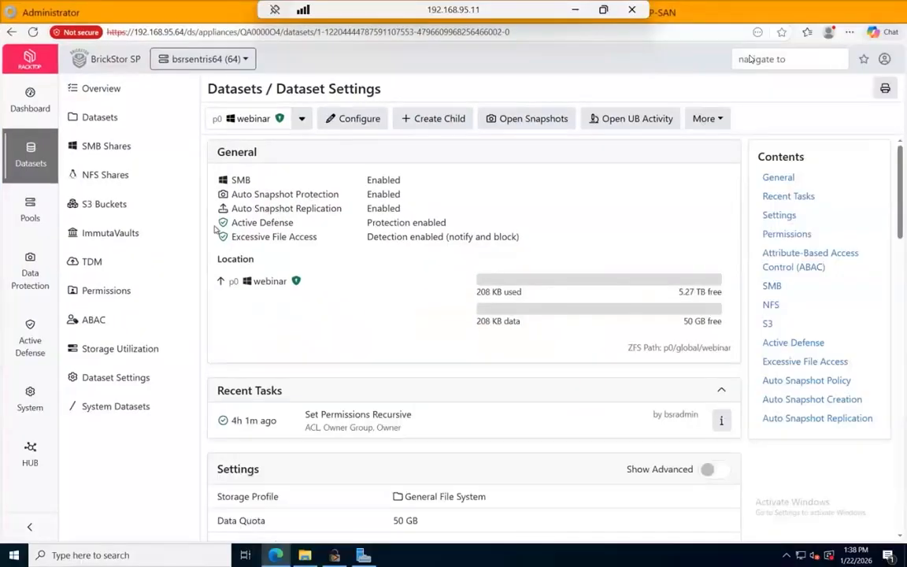
left_click(36, 334)
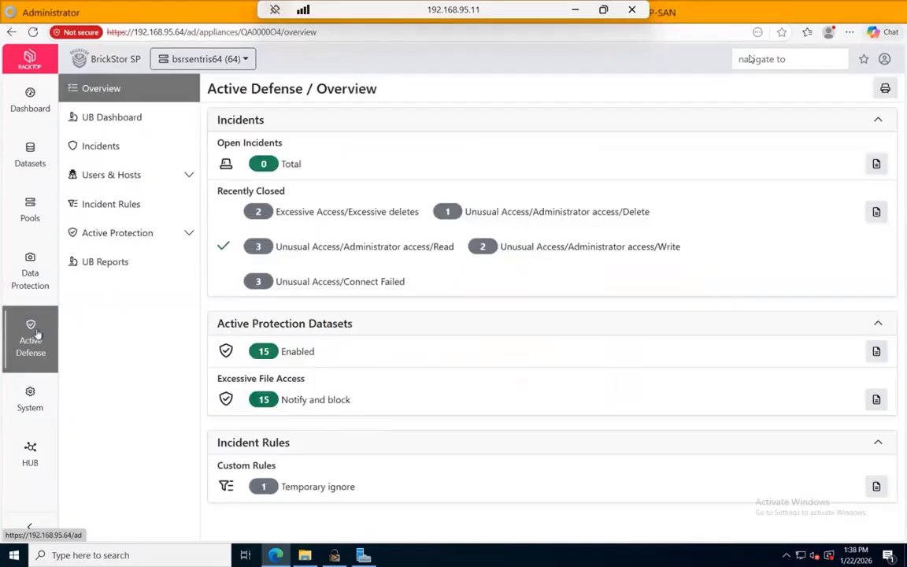
left_click(108, 120)
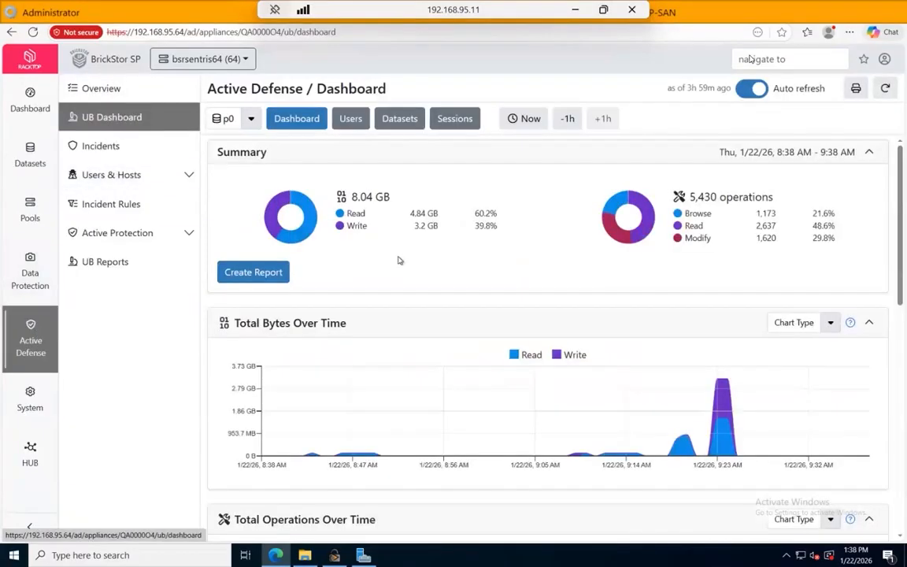
scroll(813, 243, "down", 2)
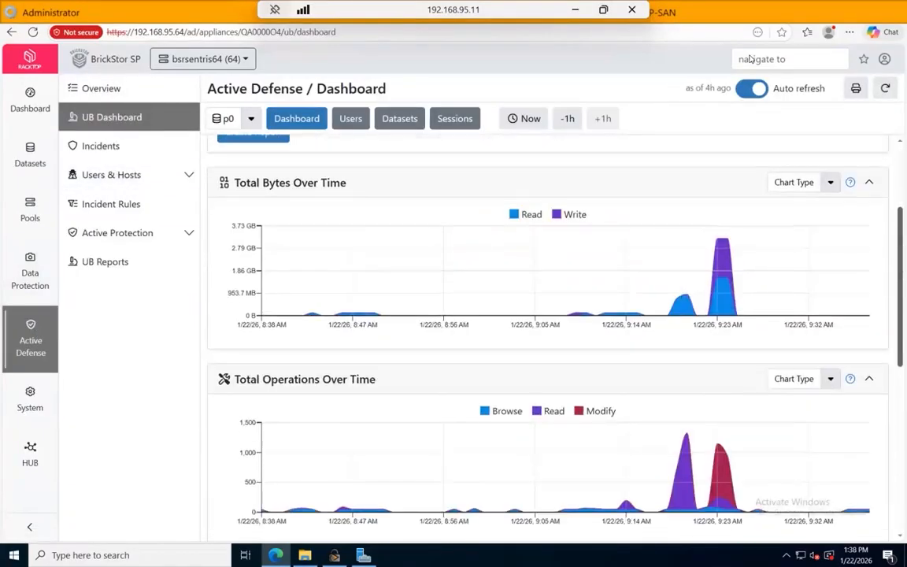
scroll(750, 59, "down", 2)
scroll(906, 336, "up", 3)
scroll(384, 357, "down", 6)
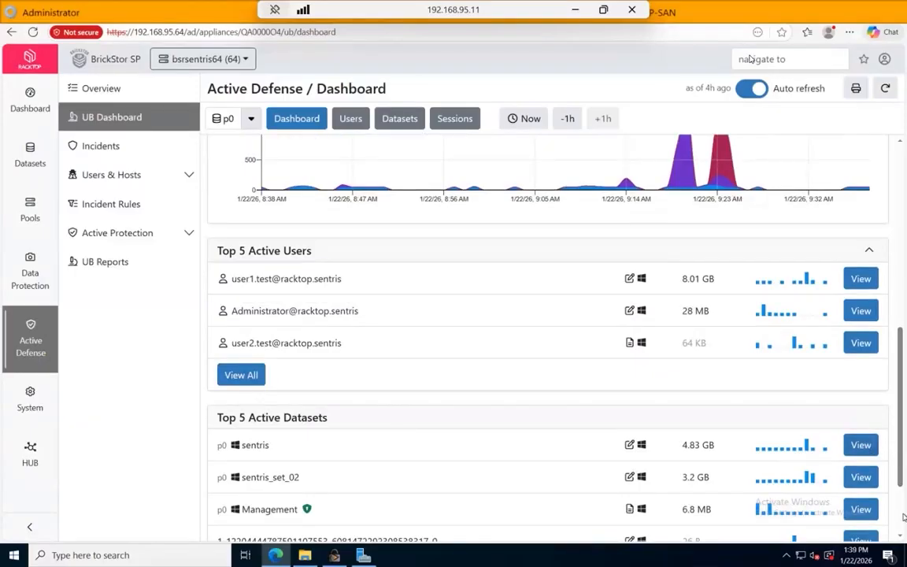
scroll(904, 516, "down", 2)
scroll(904, 517, "up", 6)
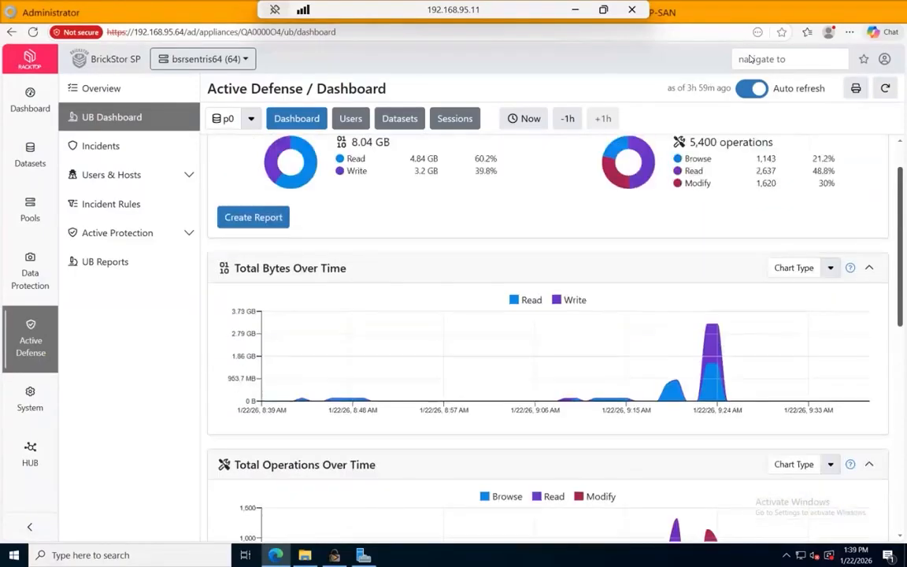
- Create a newest-to-oldest Raw Operations report for 1/22/26, 8:39 AM - 9:39 AM with a 5000 limit, and examine its listed operations
left_click(253, 218)
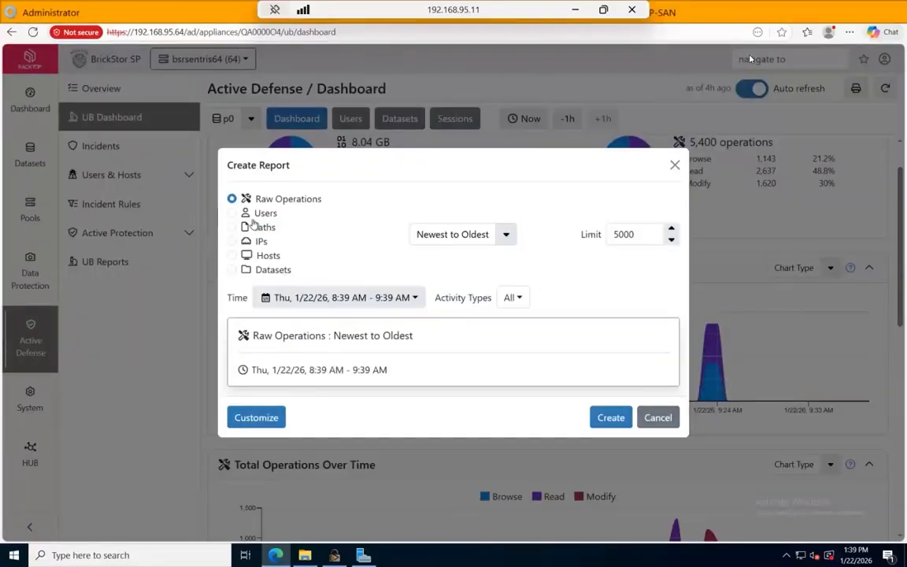
left_click(607, 415)
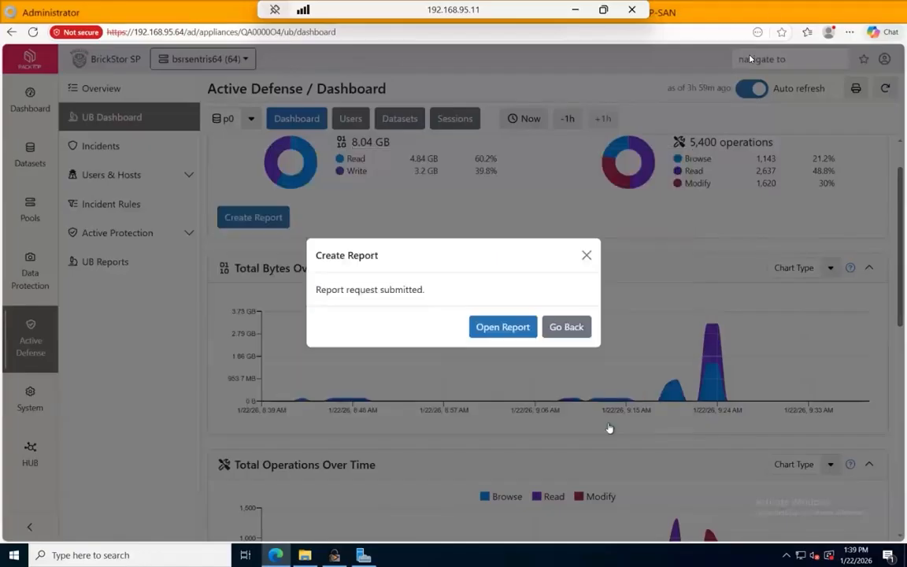
left_click(503, 328)
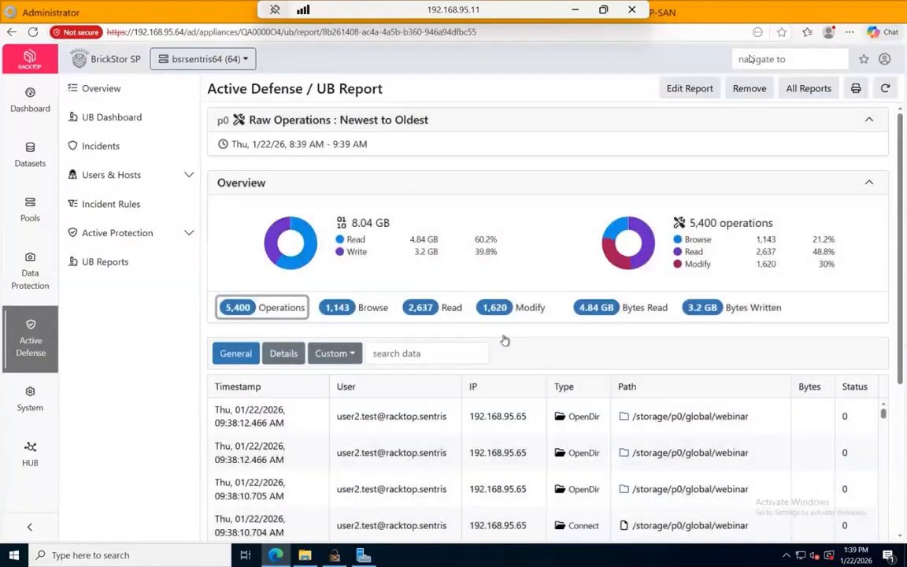
scroll(903, 267, "down", 2)
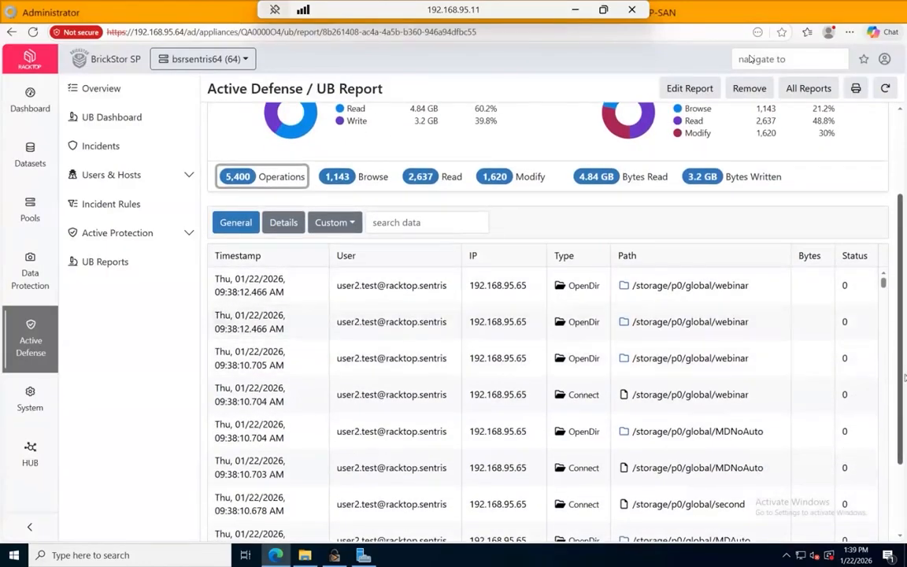
scroll(812, 354, "down", 2)
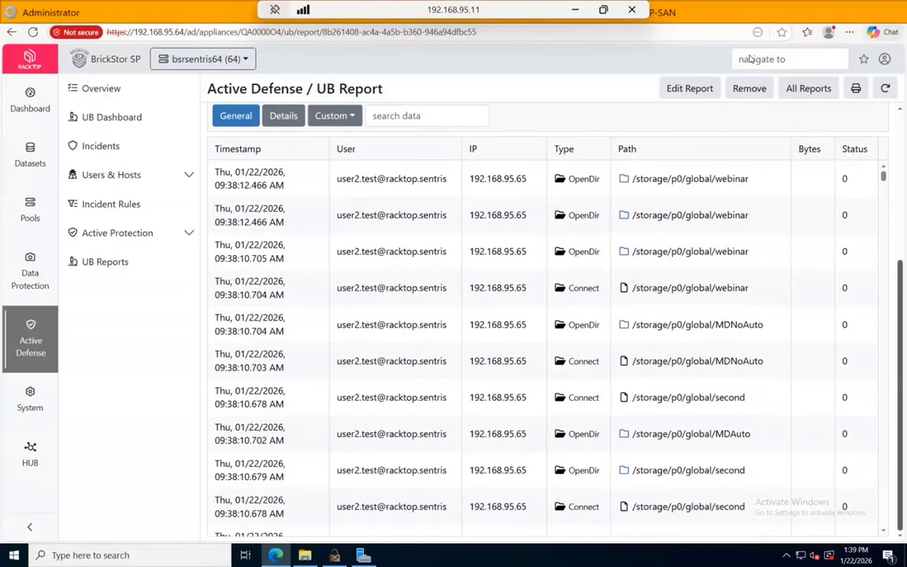
scroll(904, 238, "up", 4)
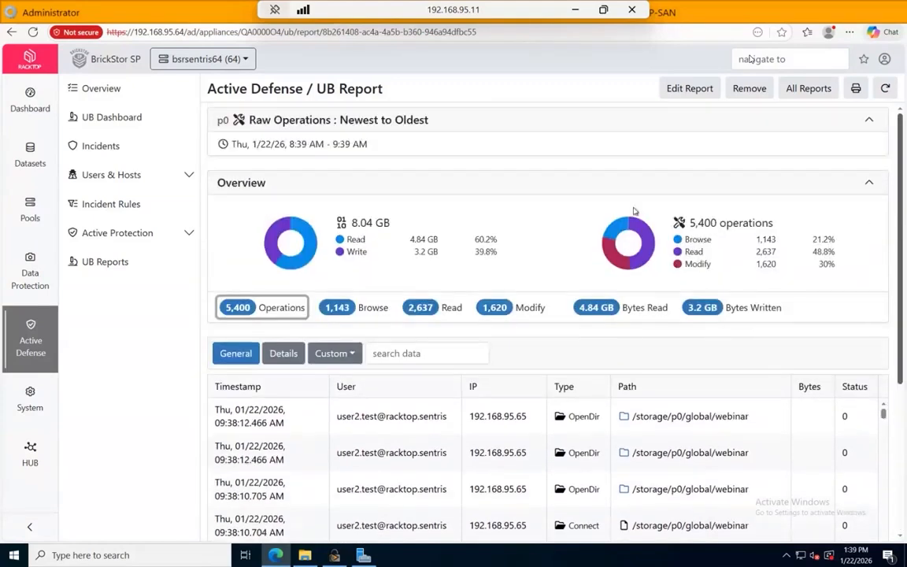
scroll(635, 211, "down", 2)
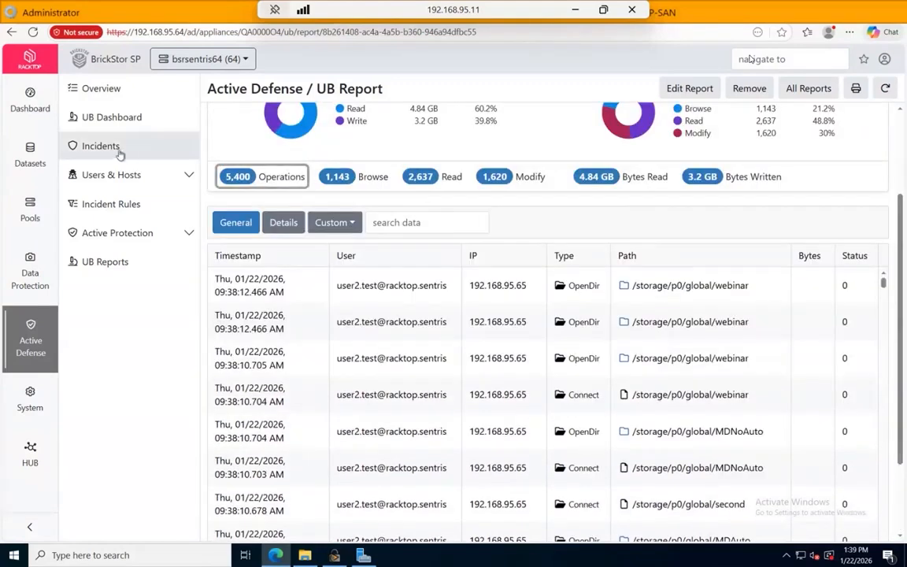
- Start a new report from UB Reports and set its report type to Raw Operations
left_click(118, 262)
left_click(239, 128)
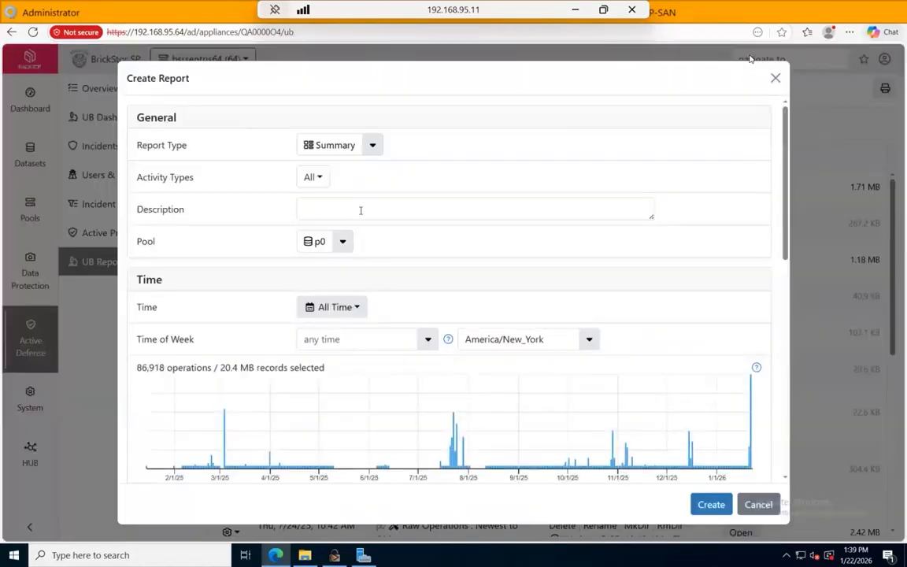
left_click(373, 147)
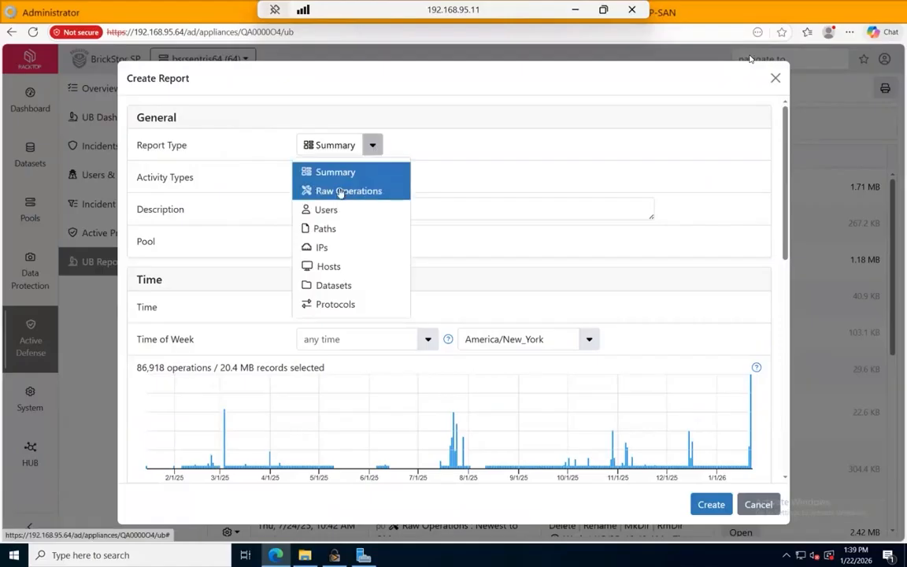
left_click(334, 190)
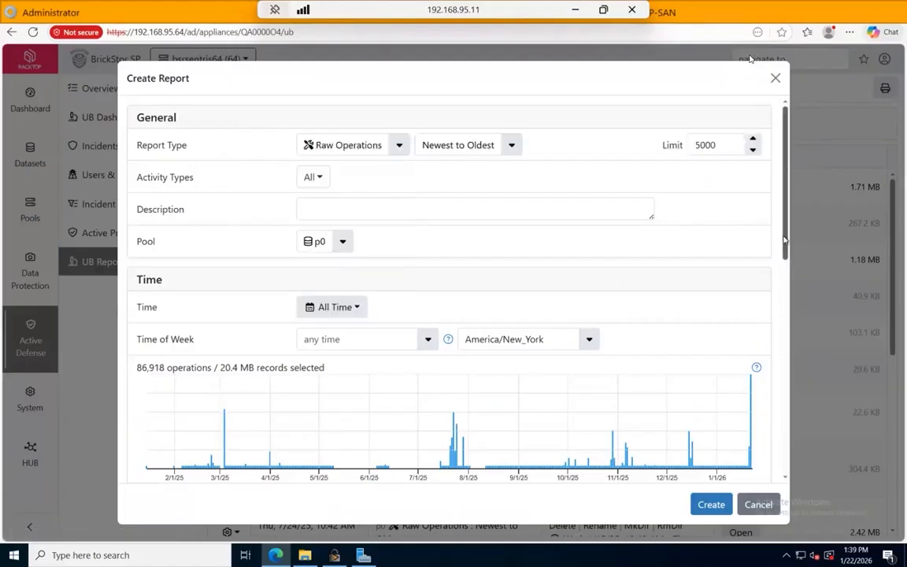
- Restrict the report's access filter to users matching user1*
scroll(795, 354, "down", 3)
scroll(796, 353, "down", 2)
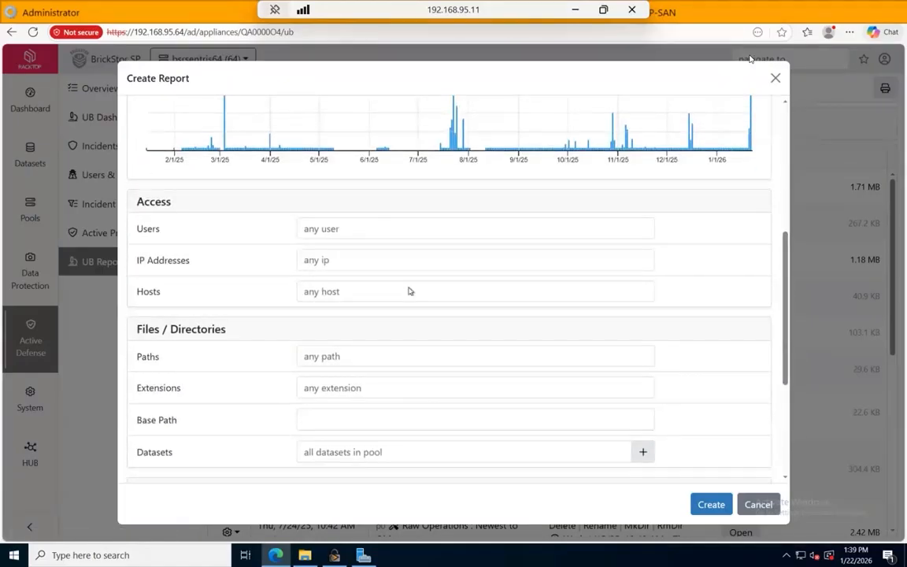
left_click(363, 230)
type("use")
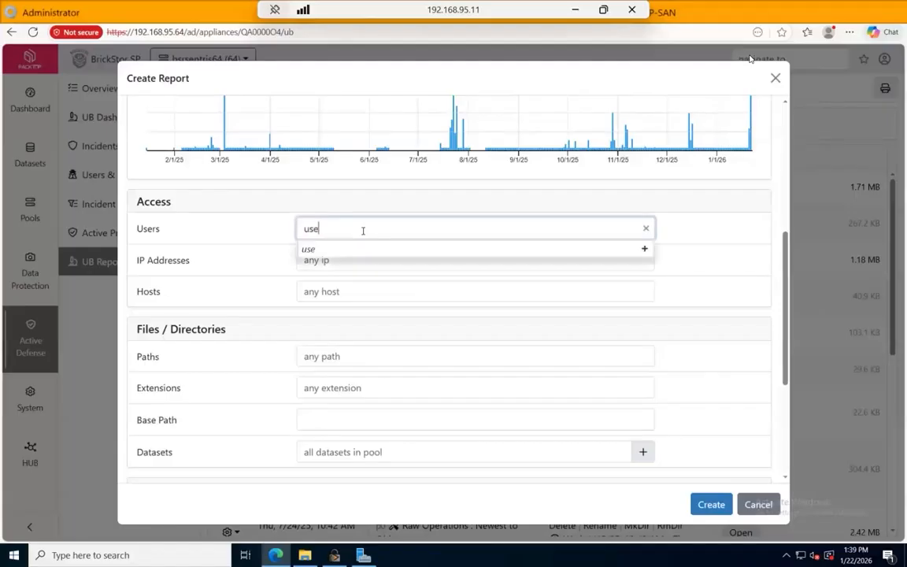
type("r1*")
key("Return")
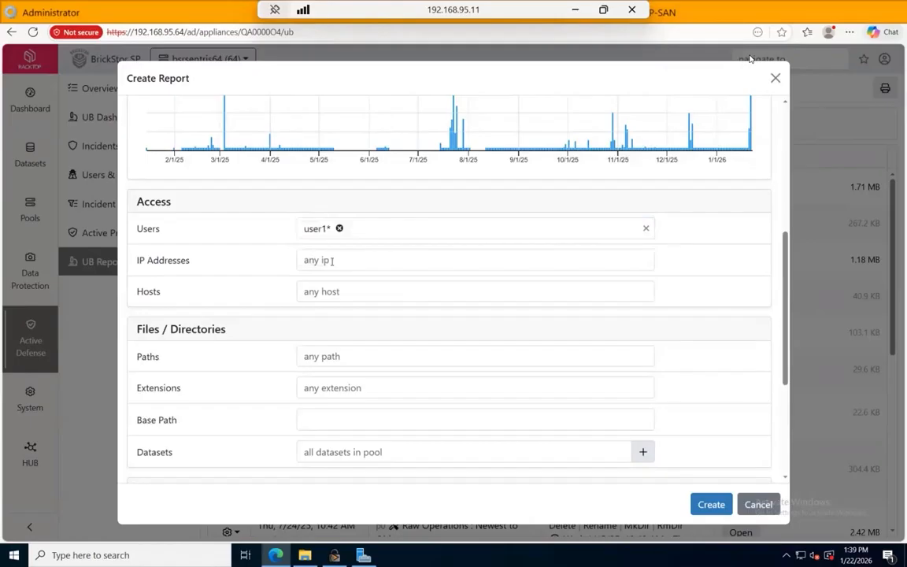
- Check the remaining report filters and time-of-week presets, create the report for all time, and examine its listed operations
scroll(361, 316, "down", 2)
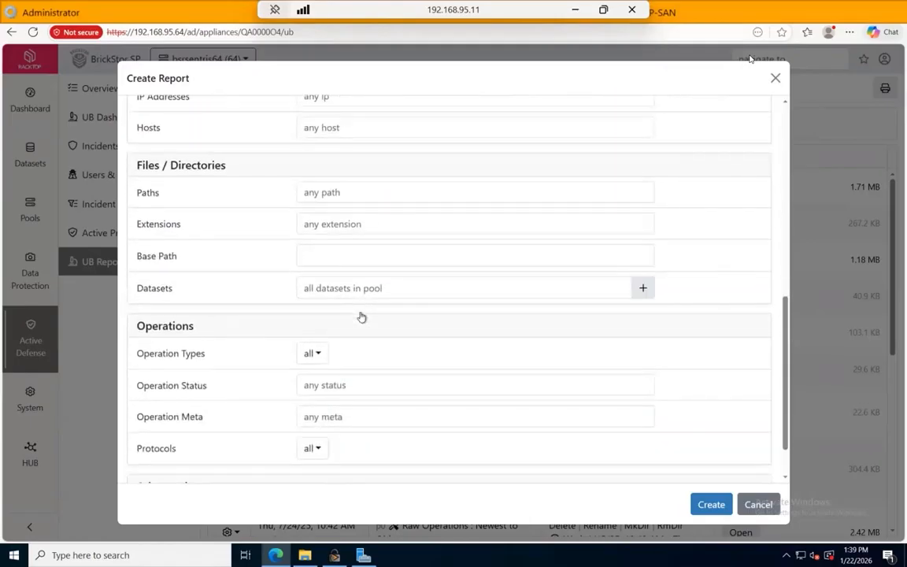
scroll(362, 316, "up", 5)
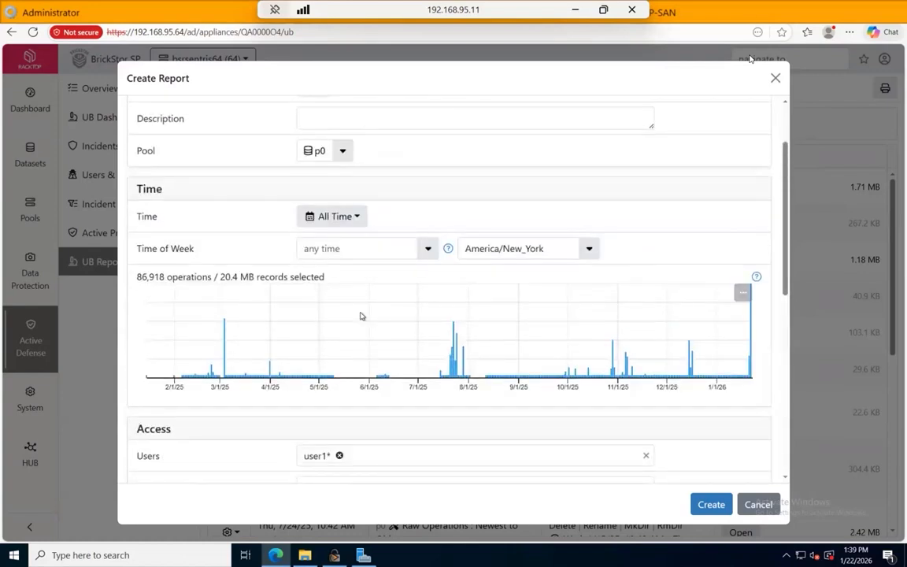
left_click(426, 249)
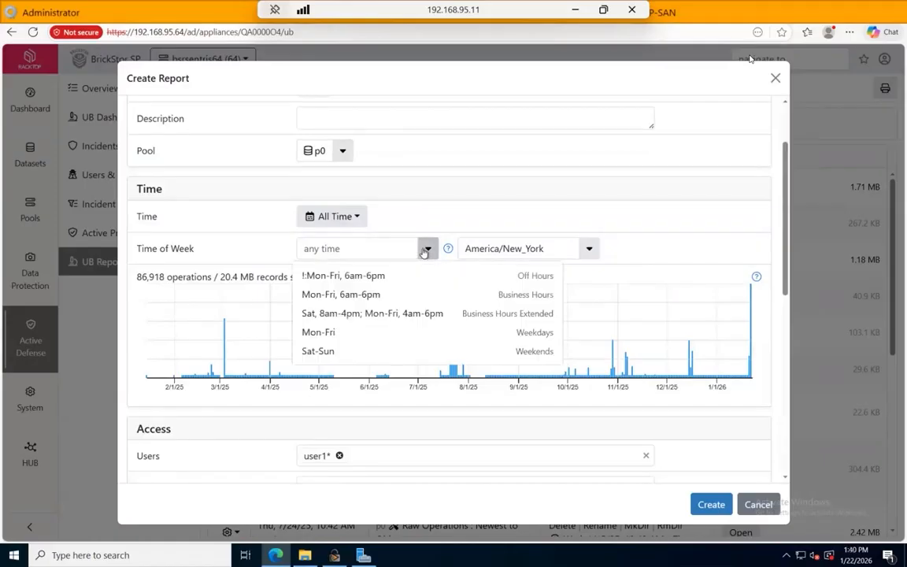
left_click(424, 250)
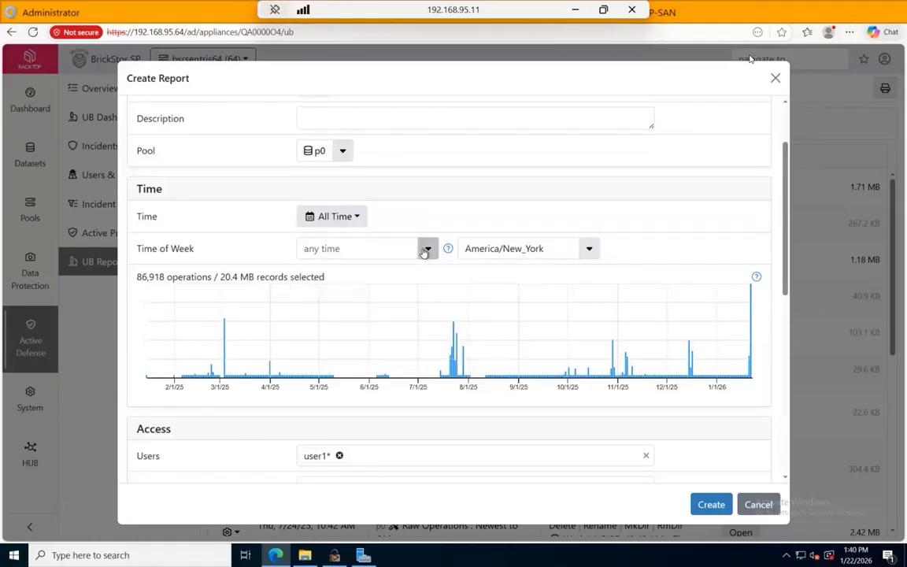
left_click(708, 505)
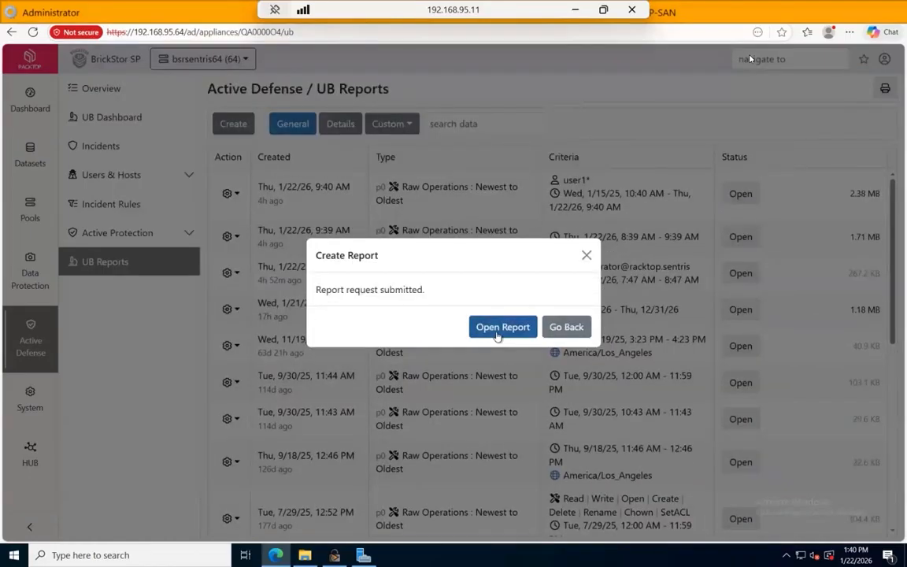
left_click(497, 335)
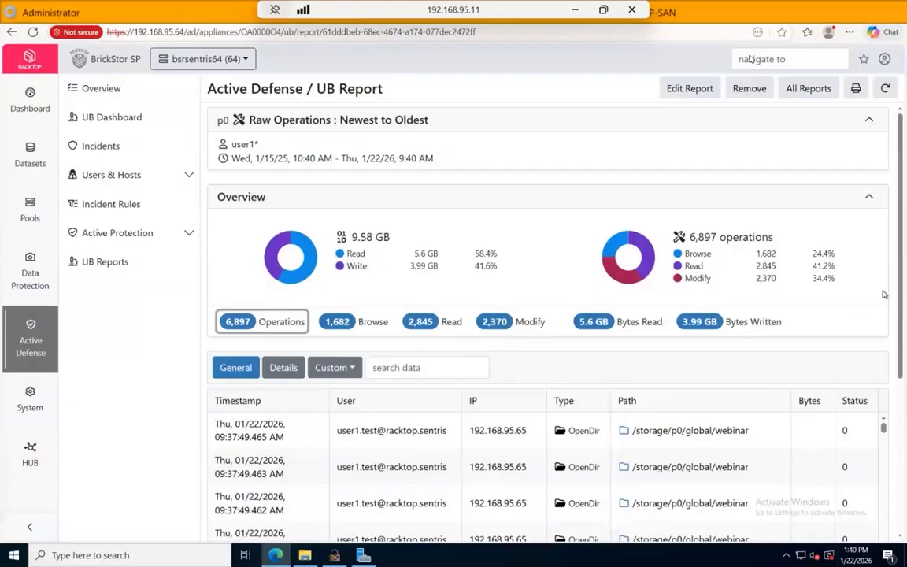
left_click_drag(902, 256, 906, 416)
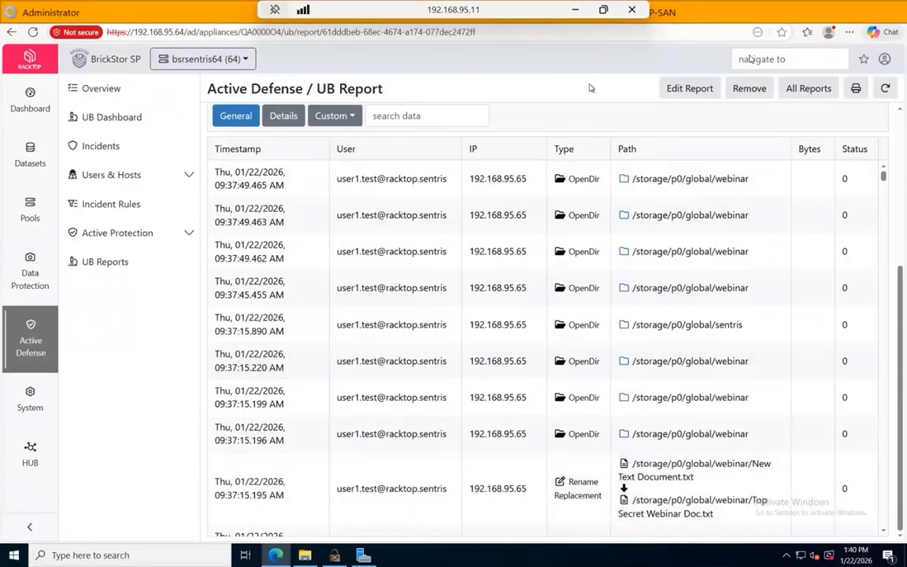
- Switch to the user1.test remote session and open the Archive Files folder in the sentris share on 192.168.95.64
left_click(603, 10)
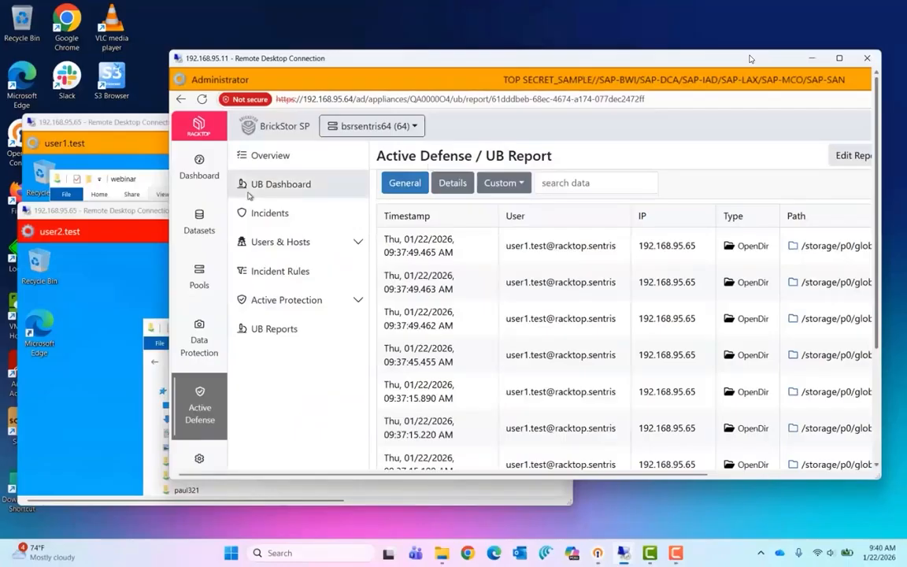
left_click(157, 213)
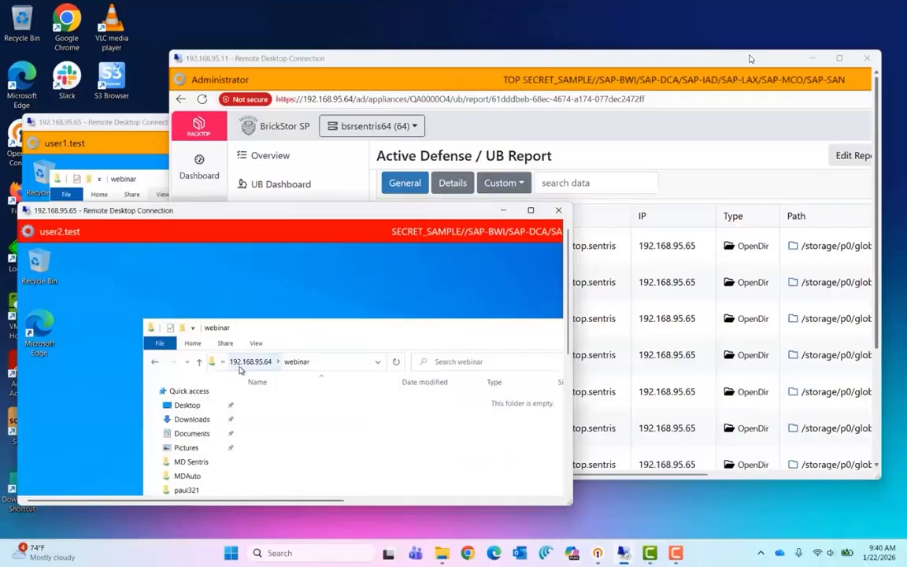
left_click(126, 128)
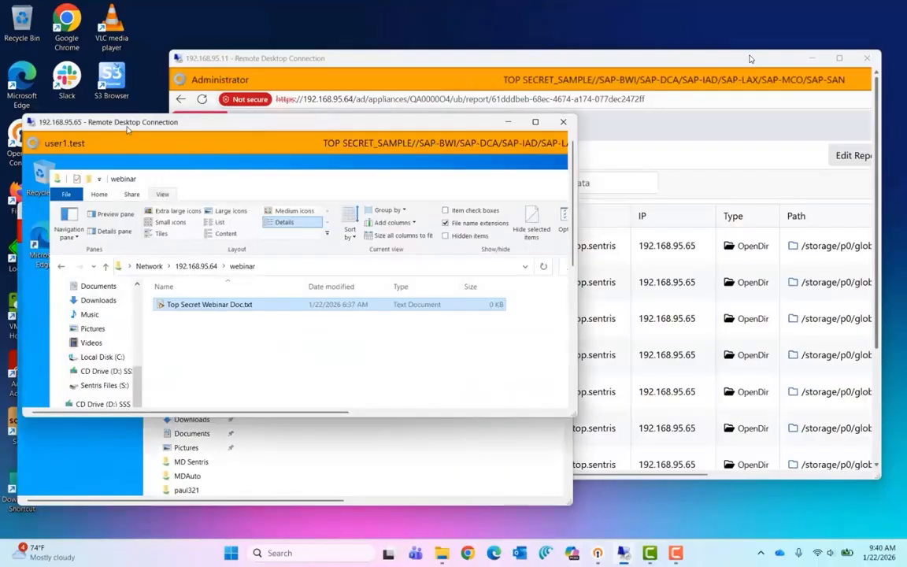
left_click(196, 267)
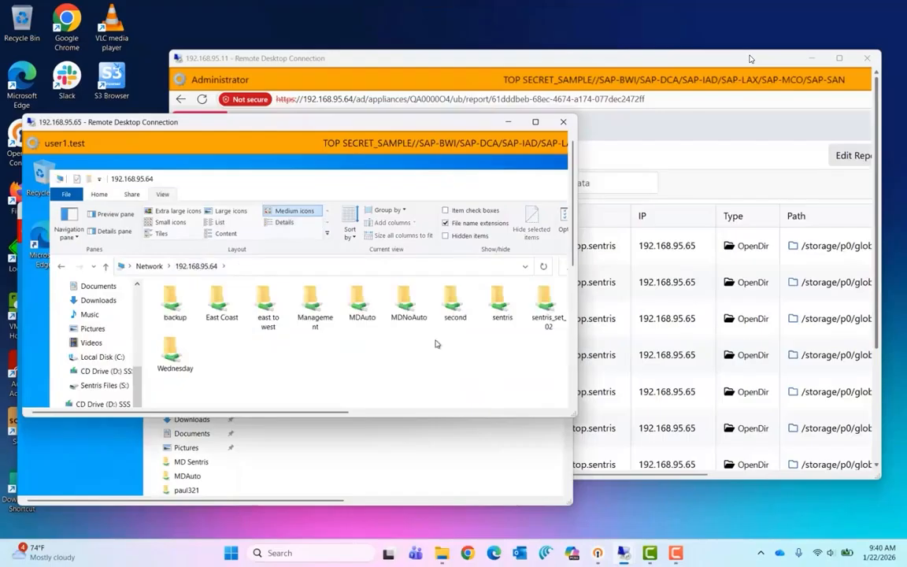
double_click(495, 312)
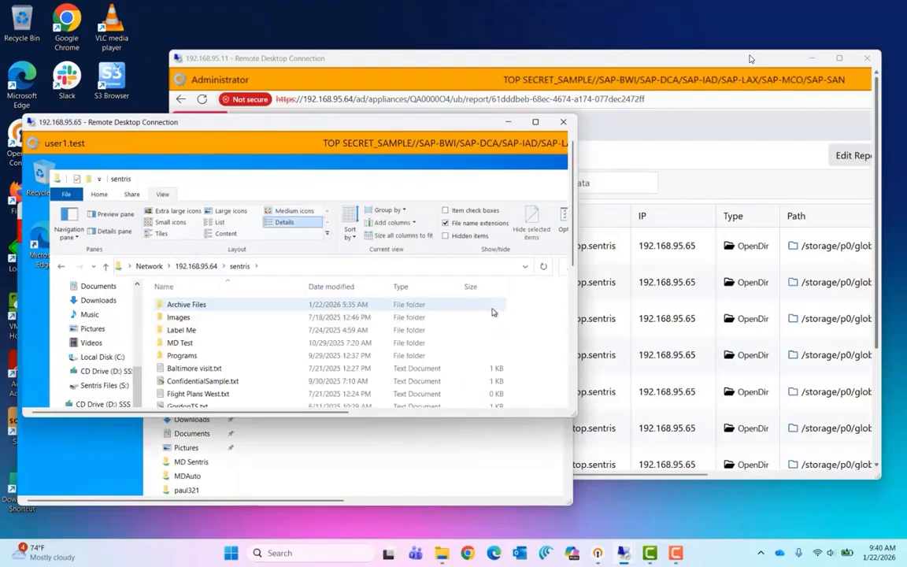
double_click(202, 310)
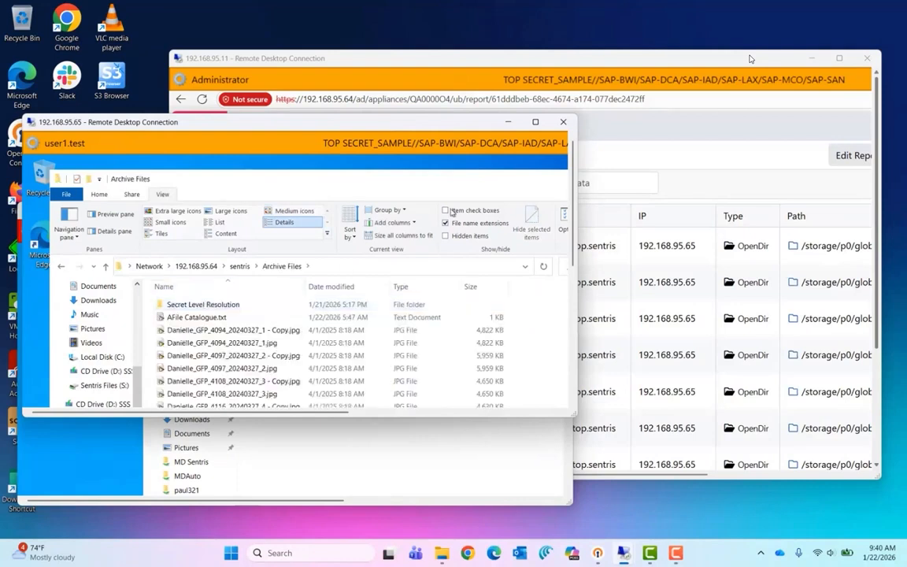
- Maximize the session and permanently delete everything in the Archive Files folder, then reload the folder
left_click(536, 122)
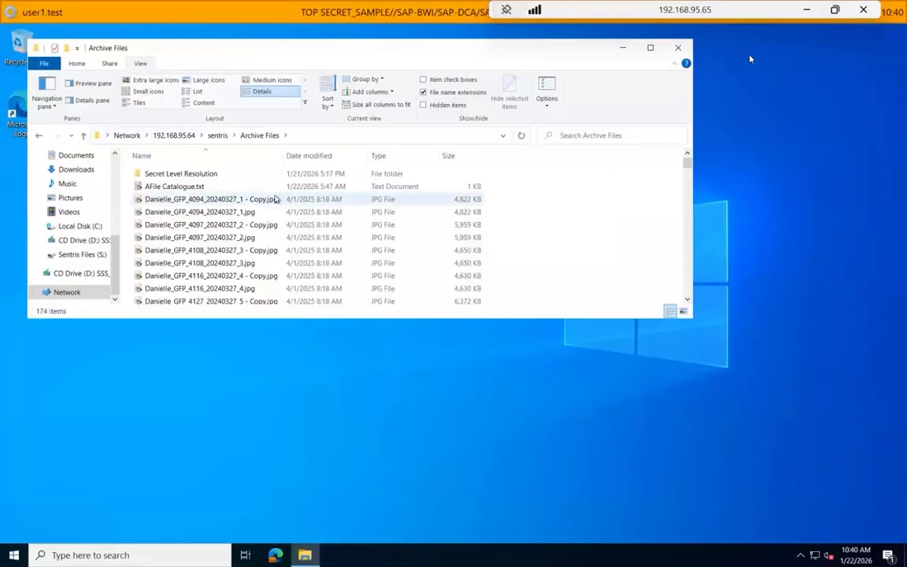
key("ctrl+a")
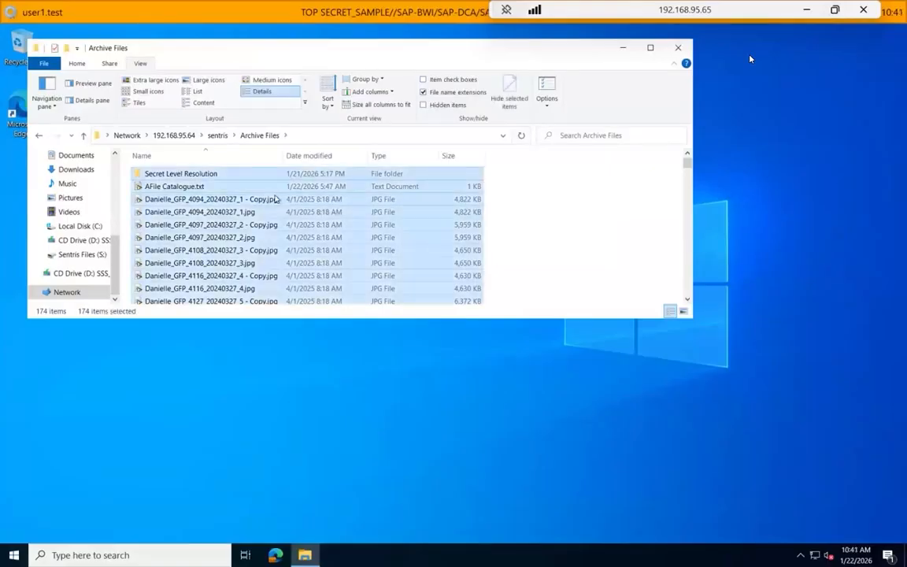
key("shift+Delete")
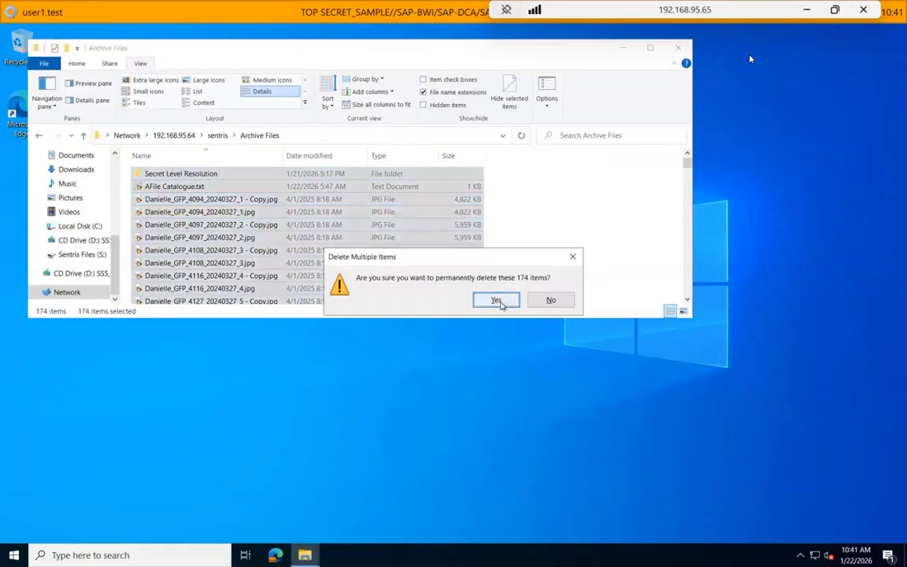
left_click(496, 301)
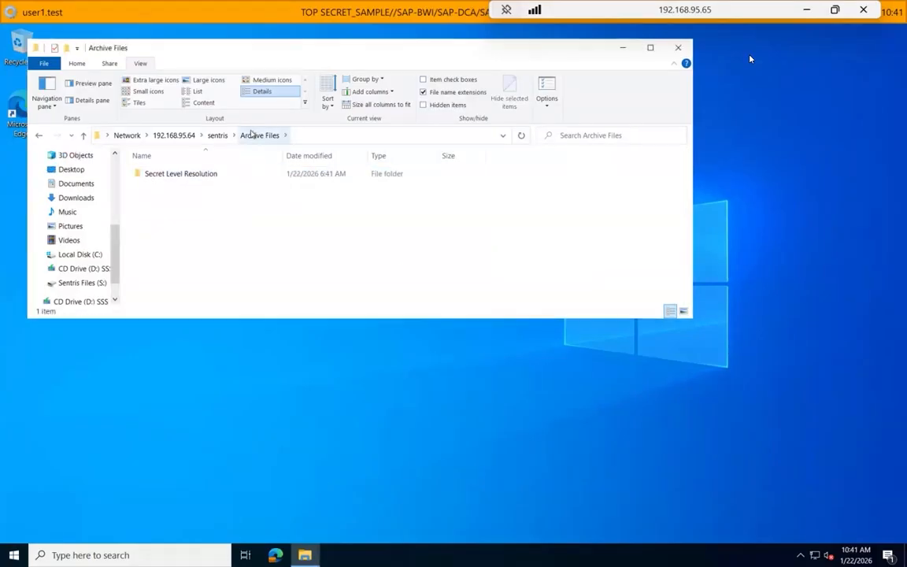
left_click(251, 135)
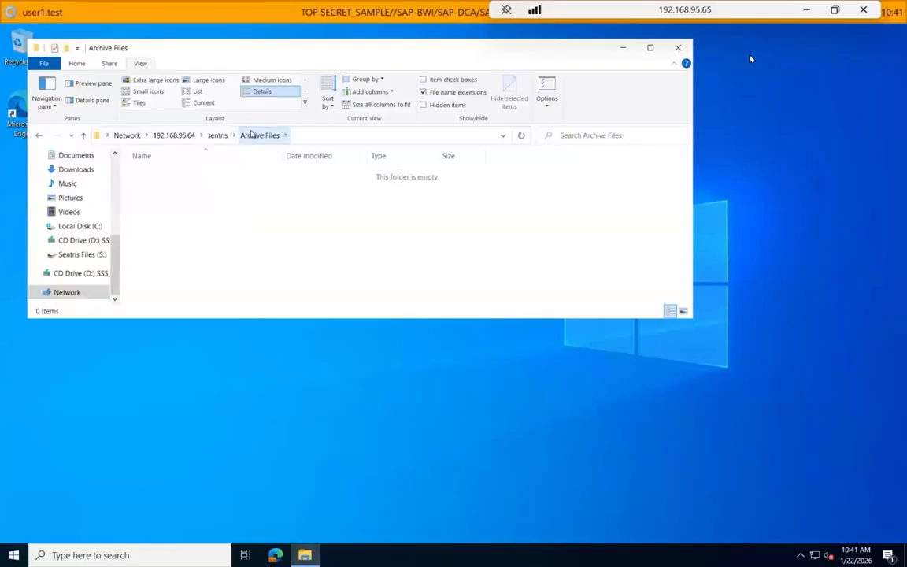
- Try to return to the sentris share as user1.test, and switch back to the Administrator session
left_click(214, 136)
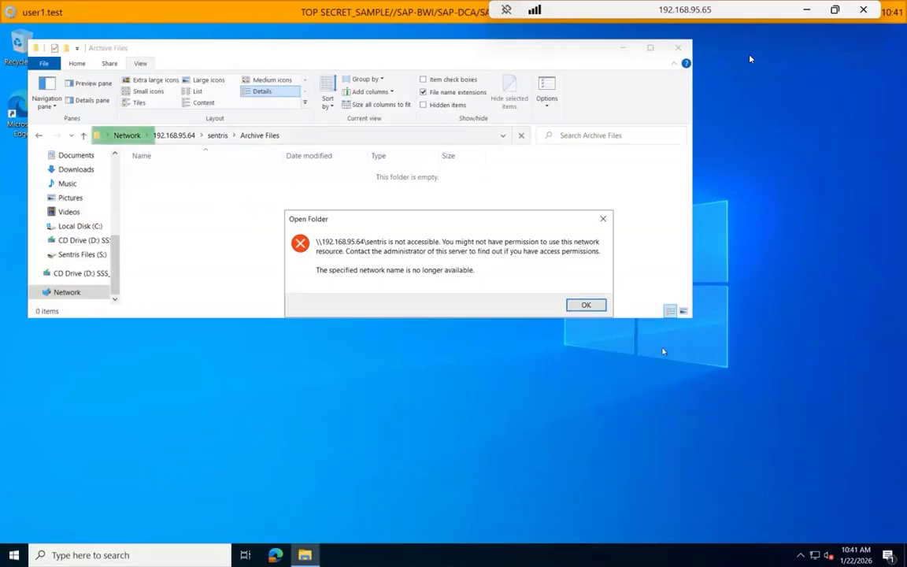
left_click(584, 305)
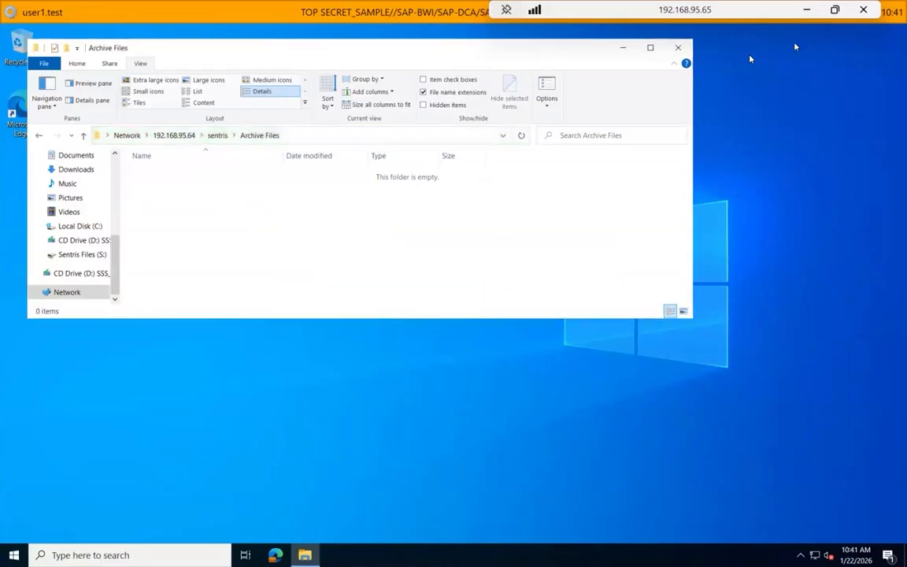
left_click(834, 13)
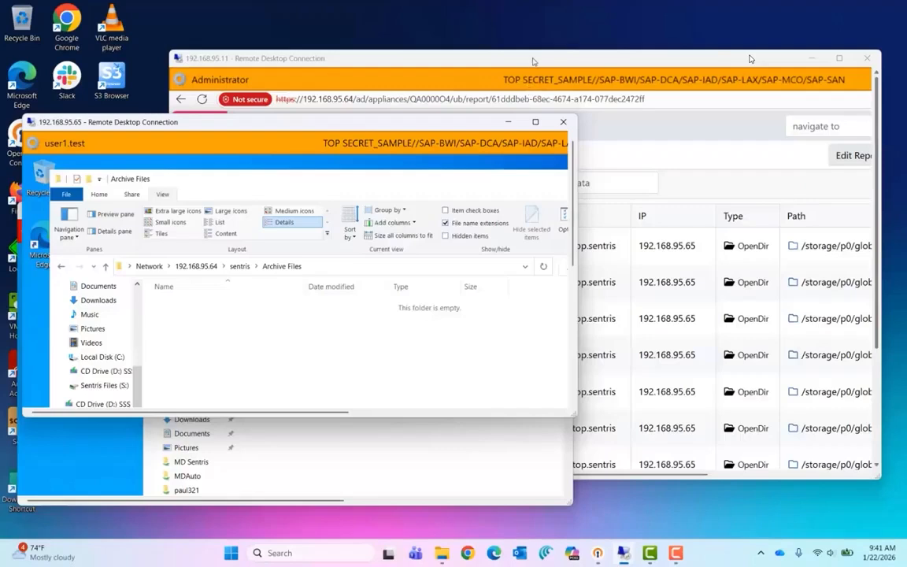
left_click(533, 60)
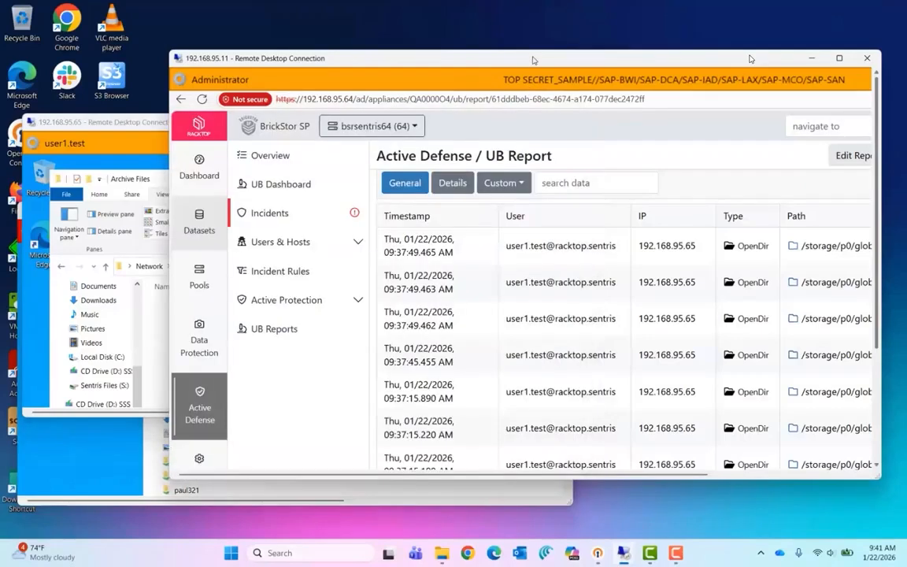
- List the Active Defense incidents, maximize the Administrator session, and open the Excessive deletes incident for user1.test
left_click(270, 213)
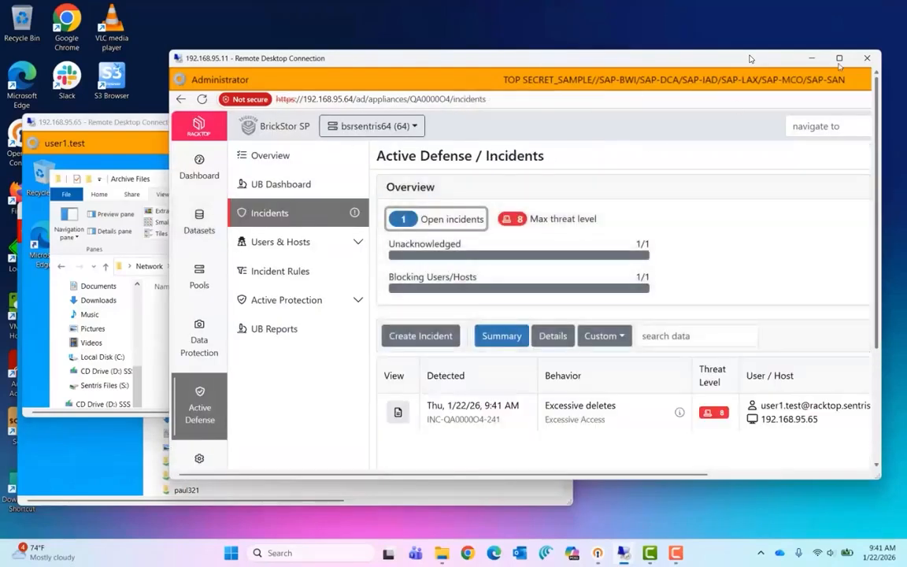
left_click(840, 58)
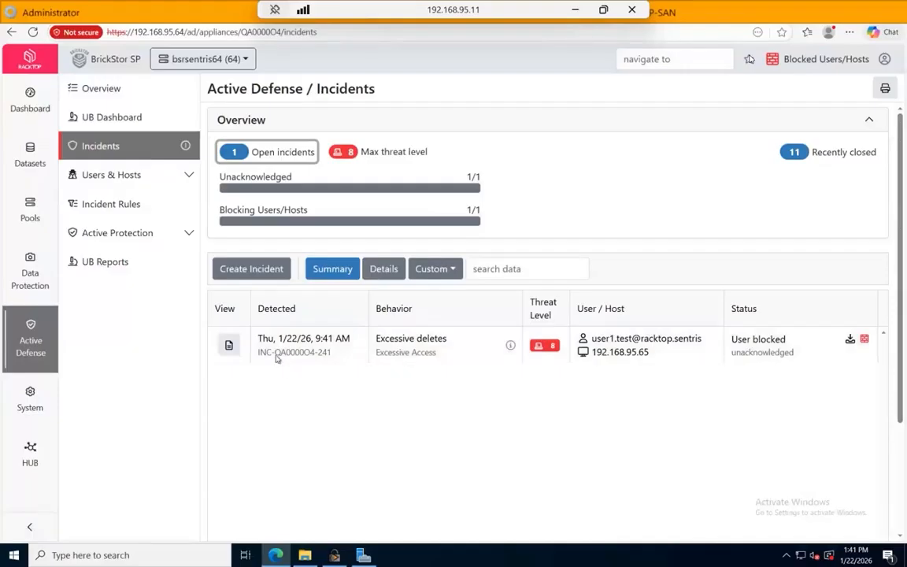
left_click(229, 345)
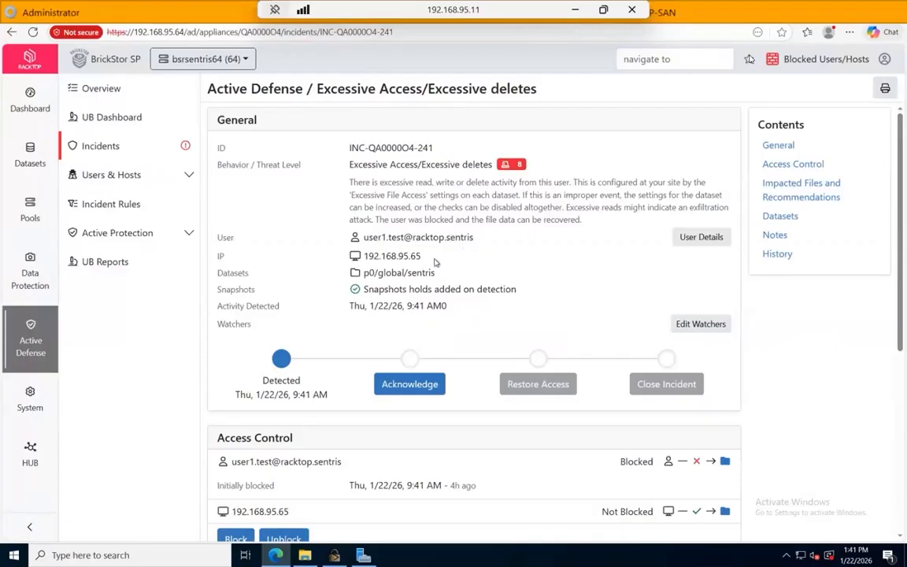
- Acknowledge the Excessive deletes incident with the note "Investigating"
scroll(470, 275, "down", 2)
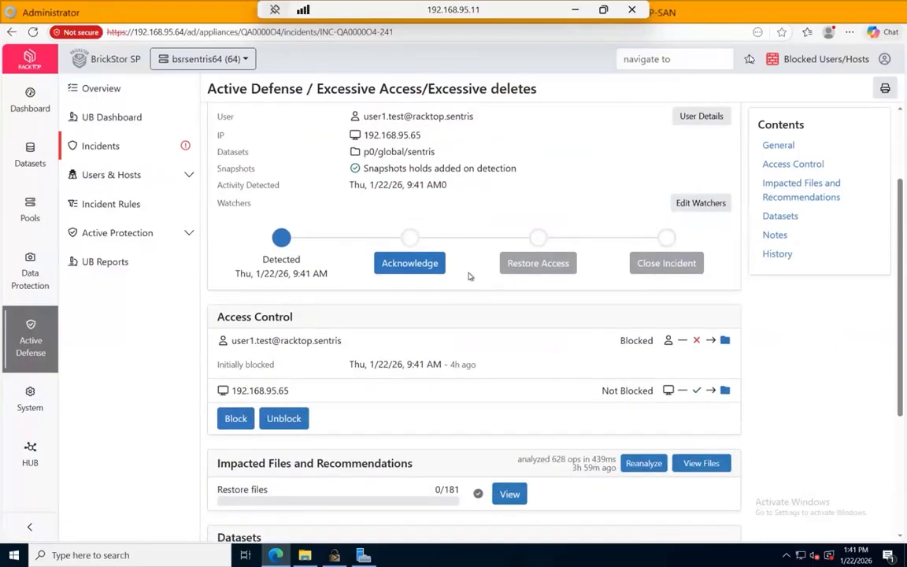
left_click(429, 263)
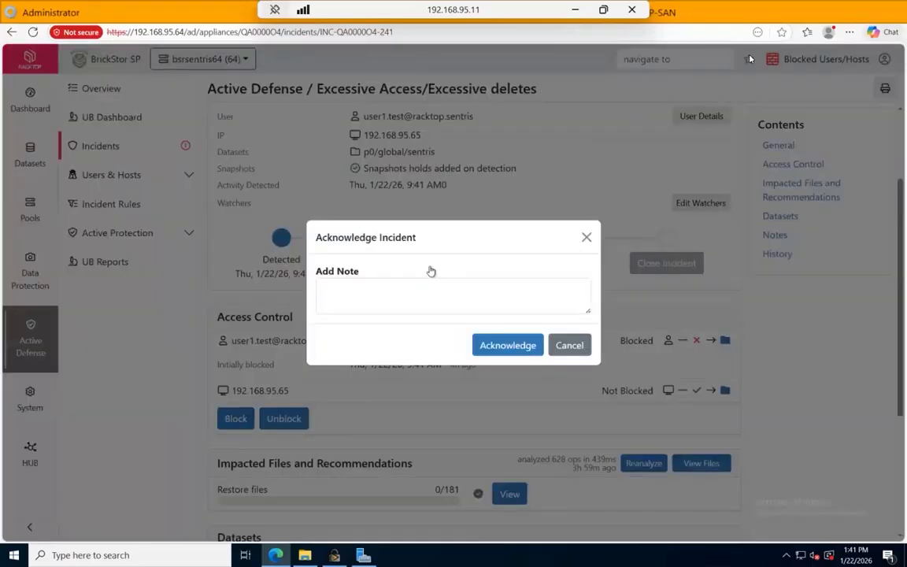
left_click(415, 286)
type("Inve")
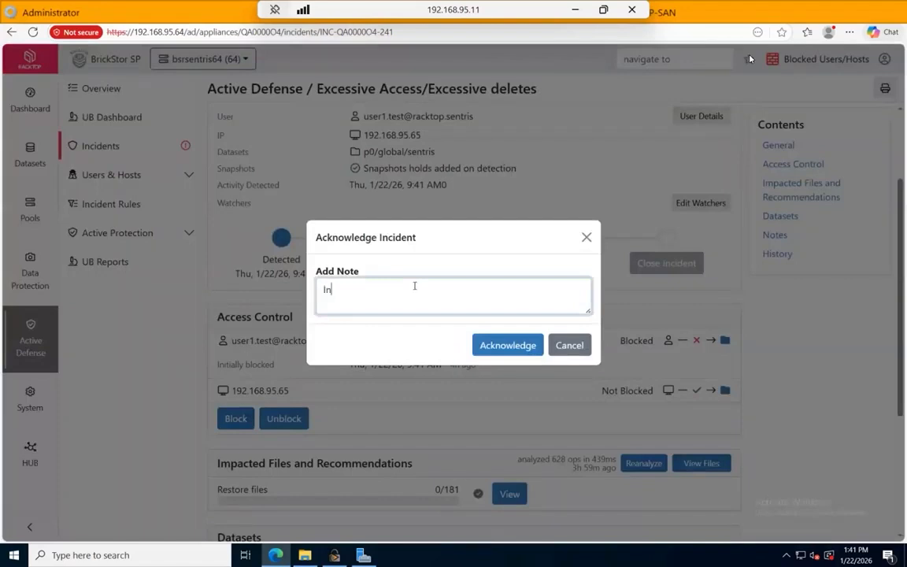
type("stigating")
left_click(488, 353)
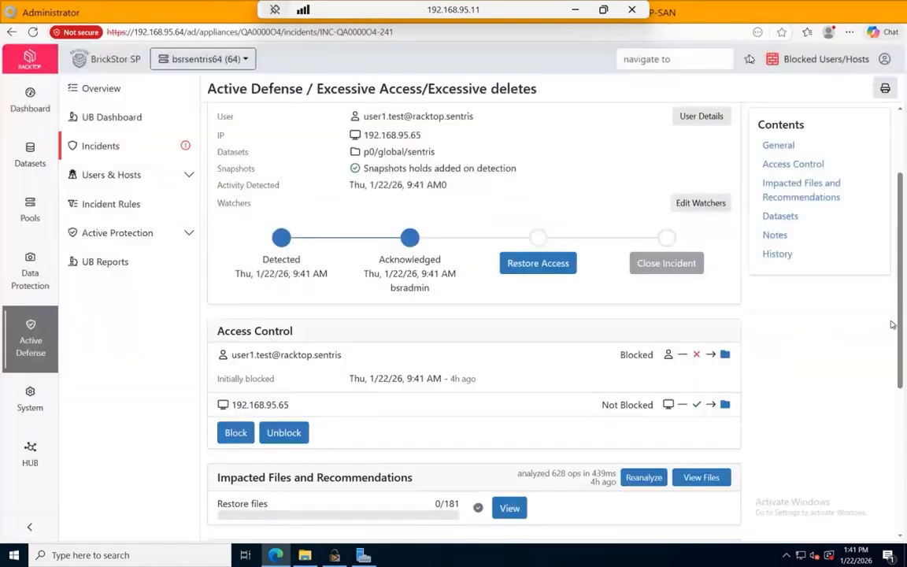
- Open the incident's impacted files, select all recommended files and restore them, and return to the incident
scroll(810, 346, "down", 4)
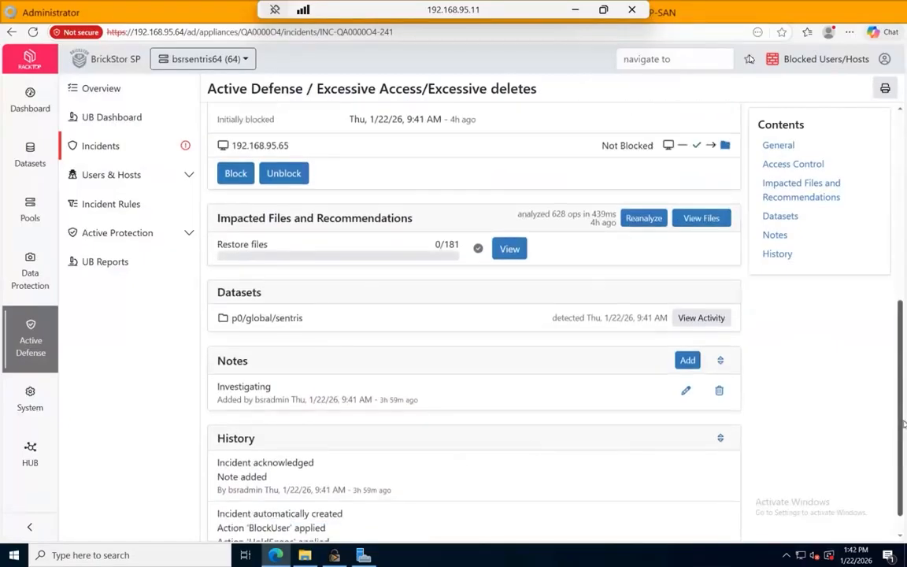
scroll(814, 368, "up", 2)
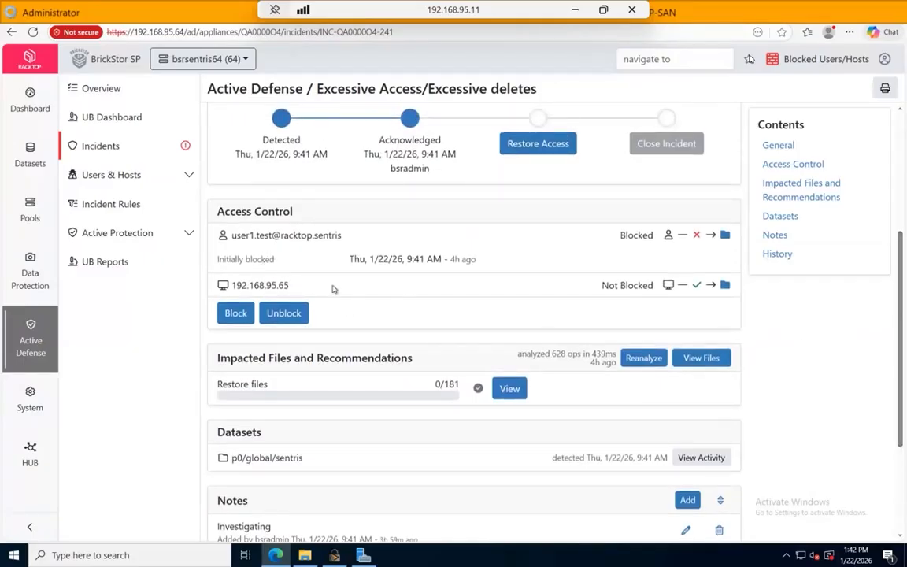
left_click(509, 389)
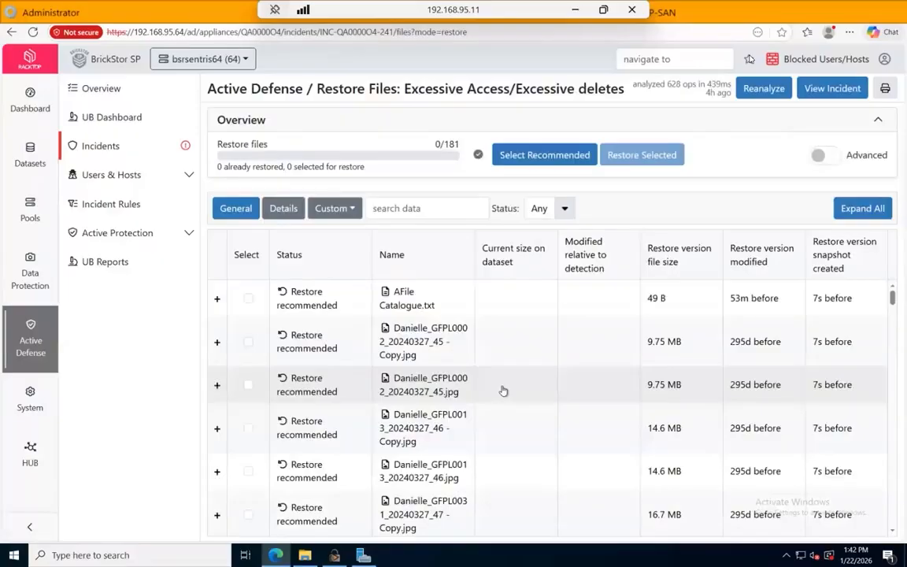
scroll(552, 422, "down", 2)
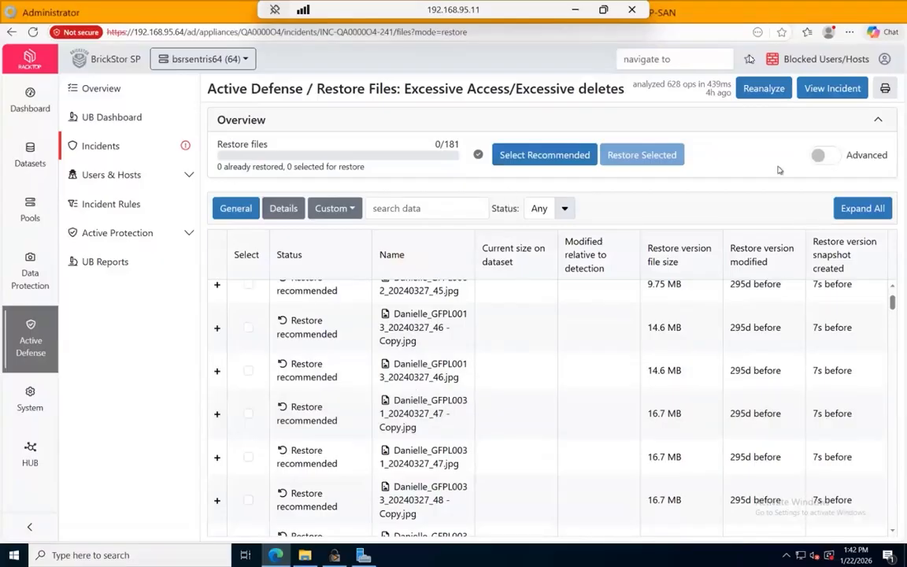
left_click(545, 156)
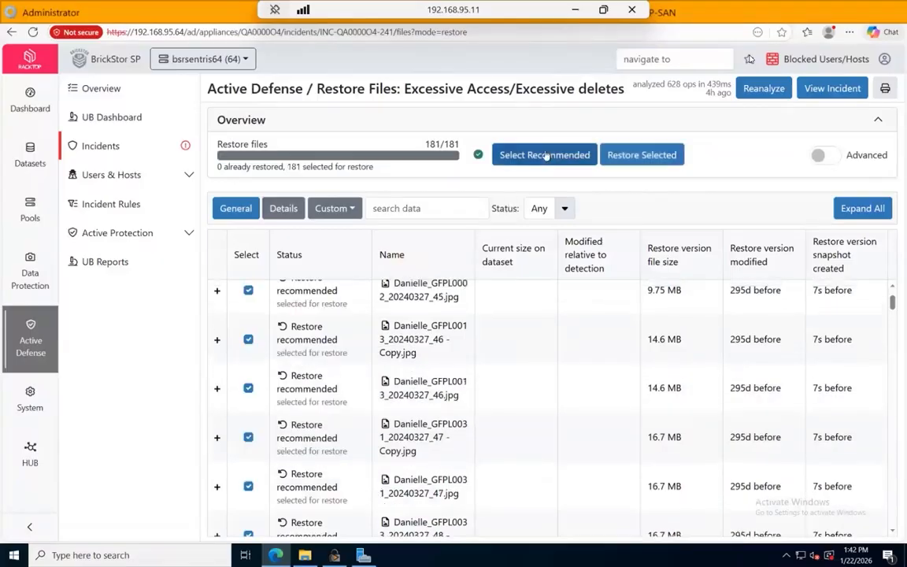
left_click(642, 156)
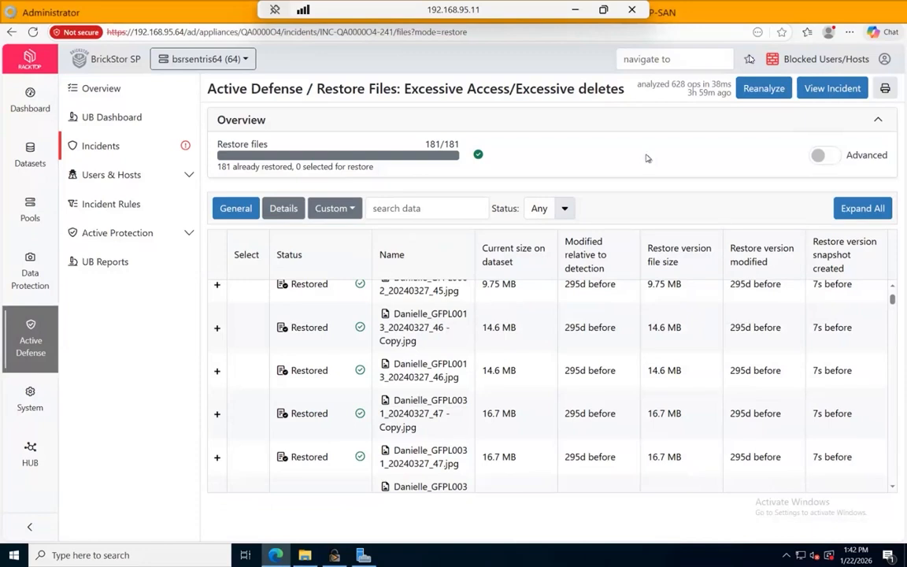
left_click(823, 89)
scroll(543, 277, "down", 3)
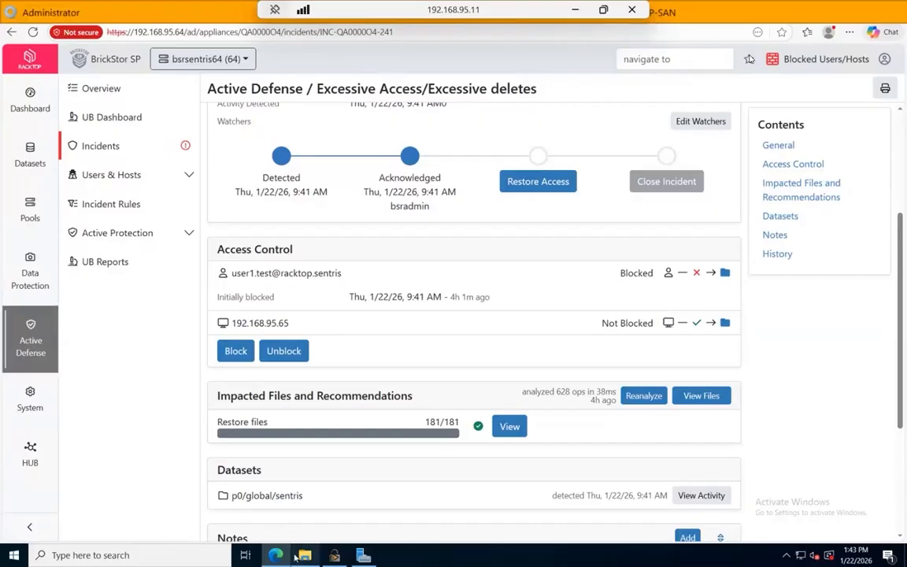
- Switch to the user2.test remote session, view the sentris share on 192.168.95.64 in a maximized session, and restore the session's window size
mouse_move(298, 556)
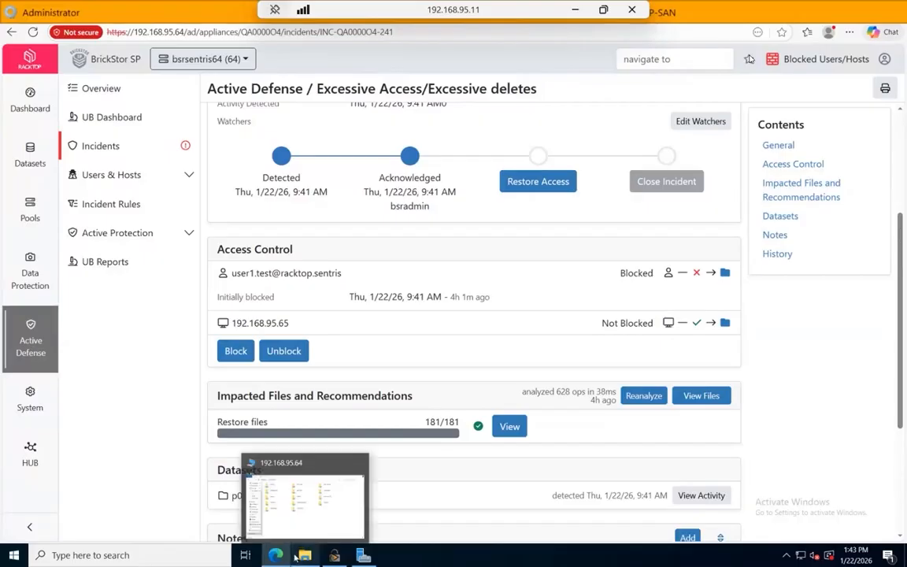
left_click(604, 10)
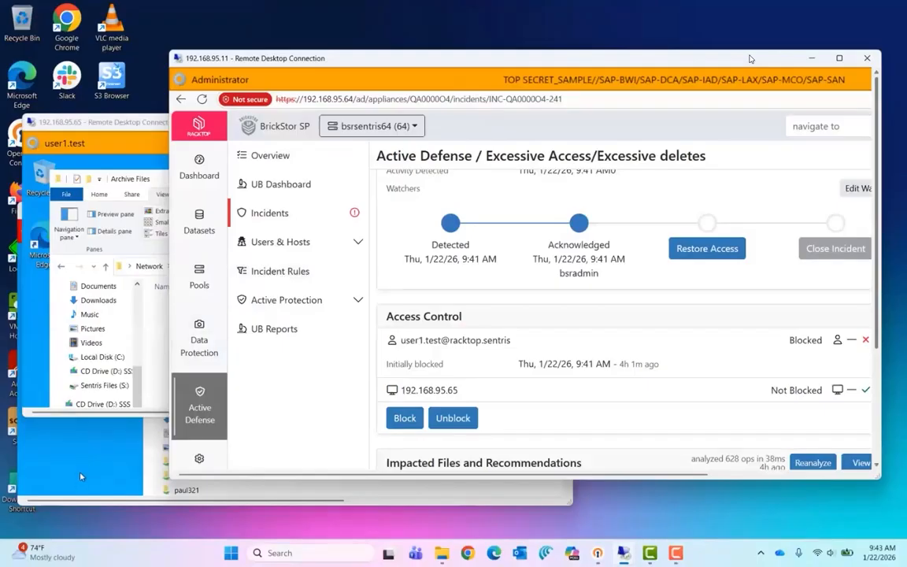
key("alt+Tab")
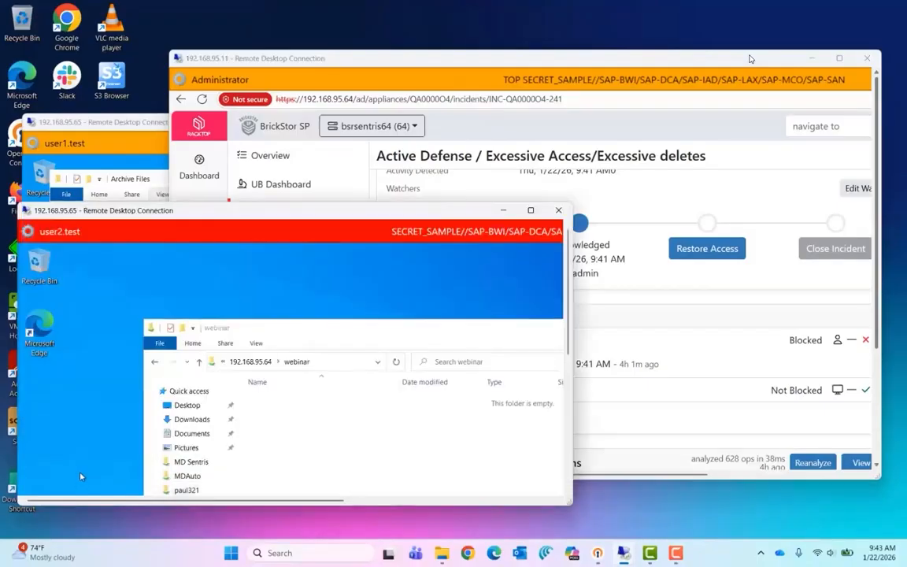
left_click(258, 361)
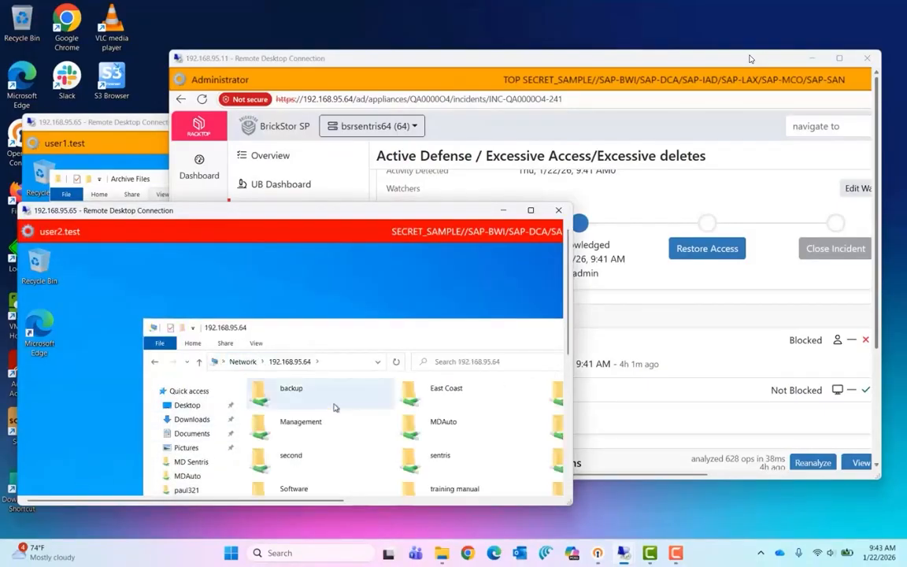
left_click(532, 211)
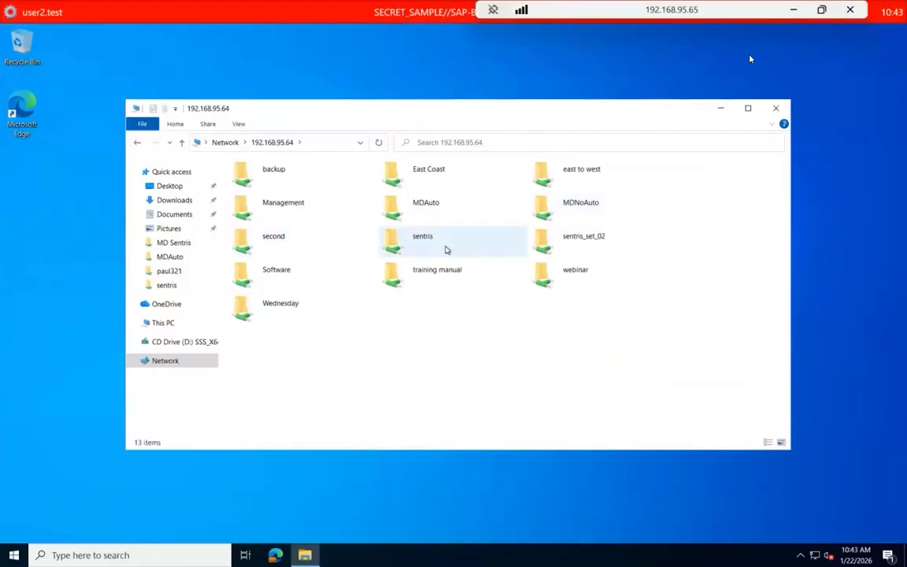
left_click(446, 249)
double_click(445, 249)
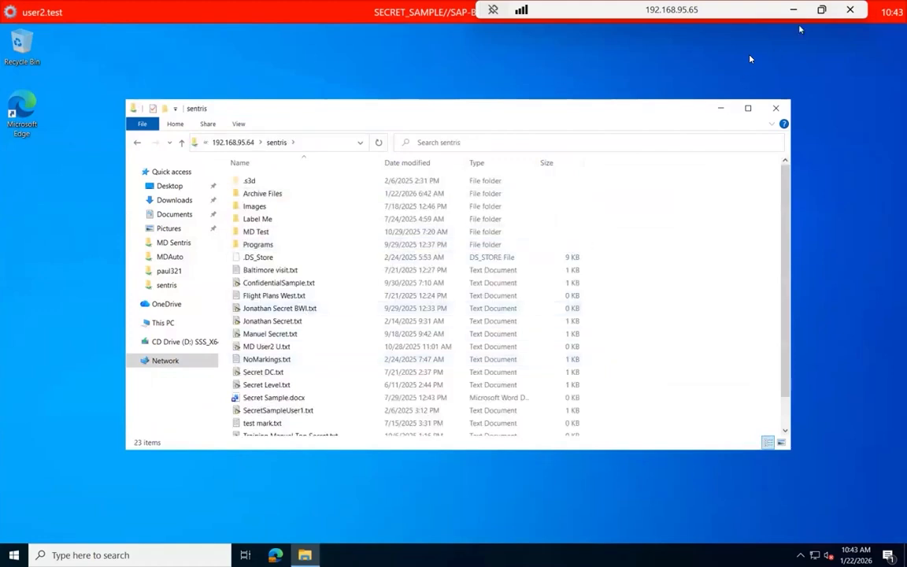
left_click(821, 10)
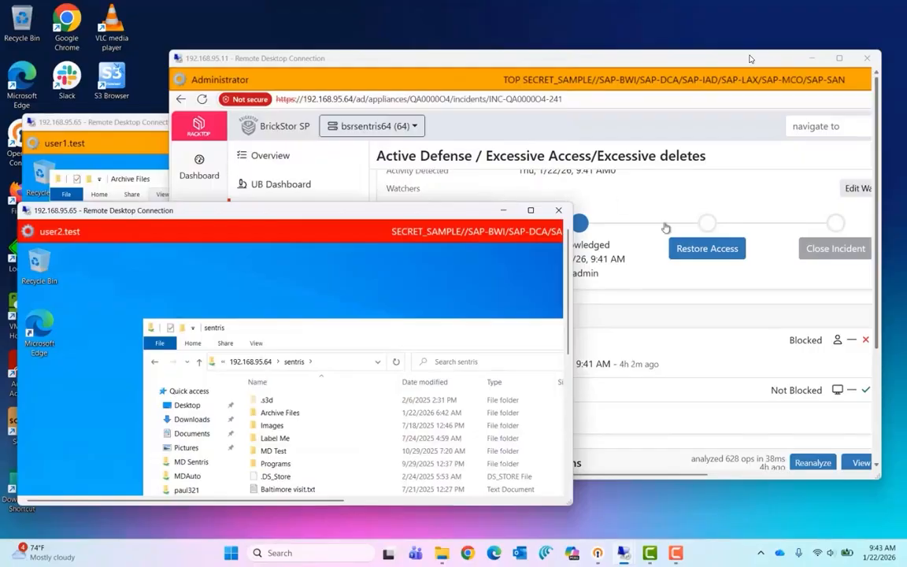
- In the Administrator session, restore access for user1.test with "Unblock and block immediately if detected again", and close the incident without an ignore rule
left_click(644, 282)
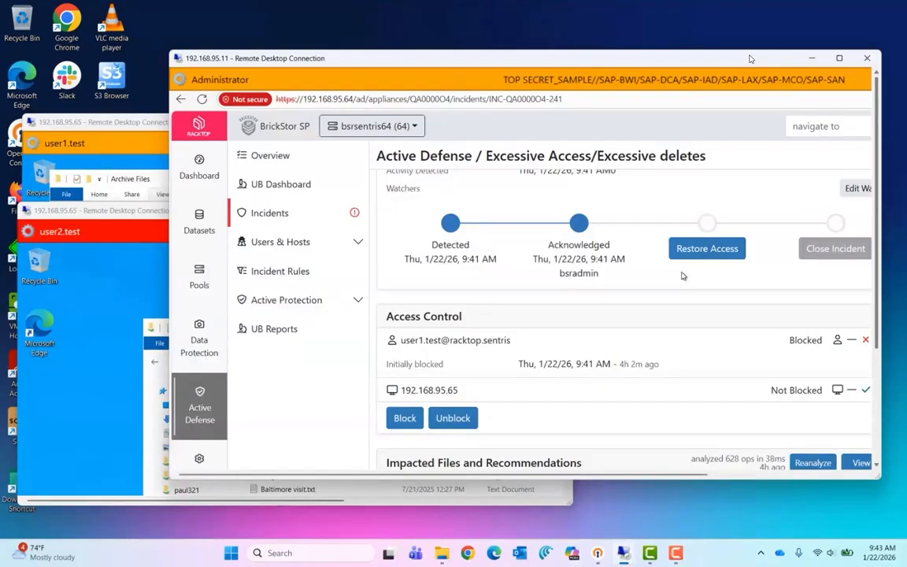
left_click(696, 250)
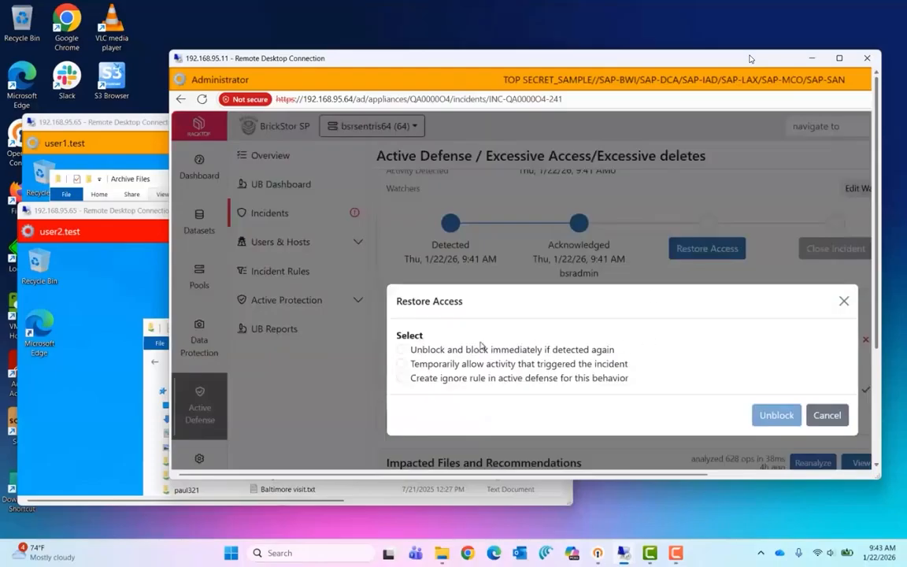
left_click(401, 350)
left_click(401, 346)
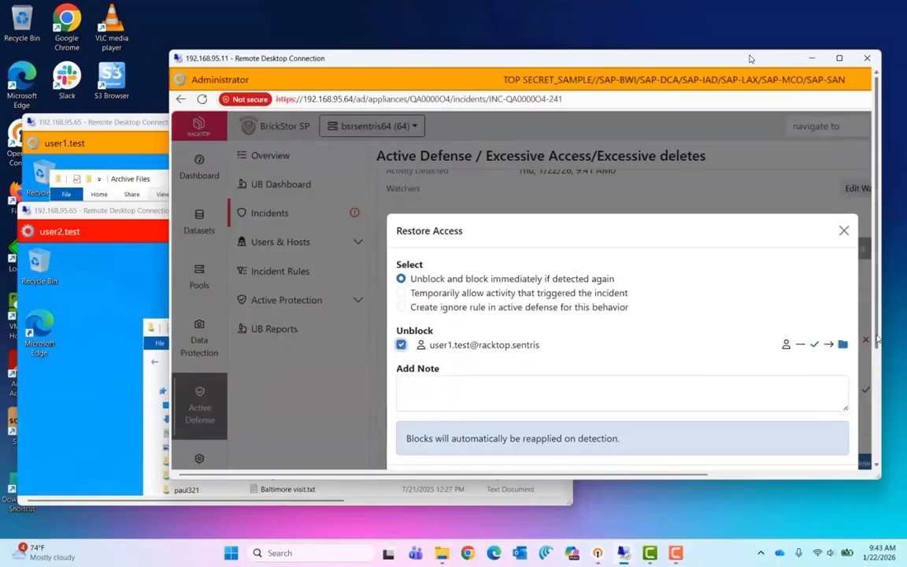
scroll(877, 338, "down", 3)
left_click(775, 404)
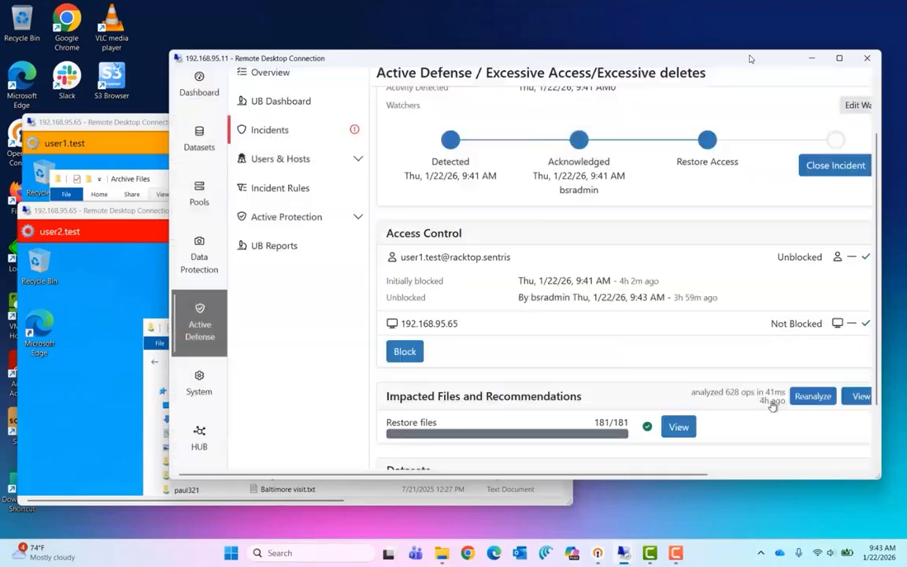
left_click(819, 165)
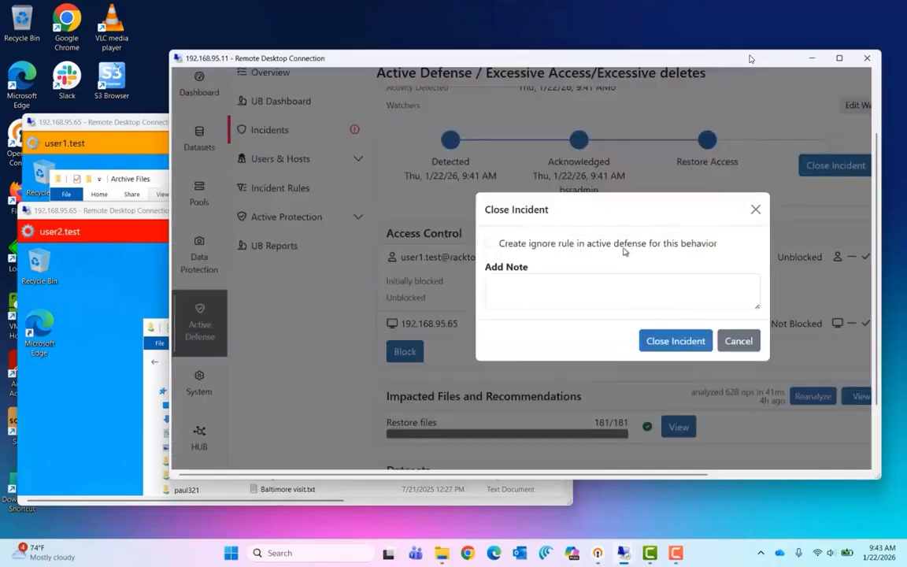
left_click(671, 340)
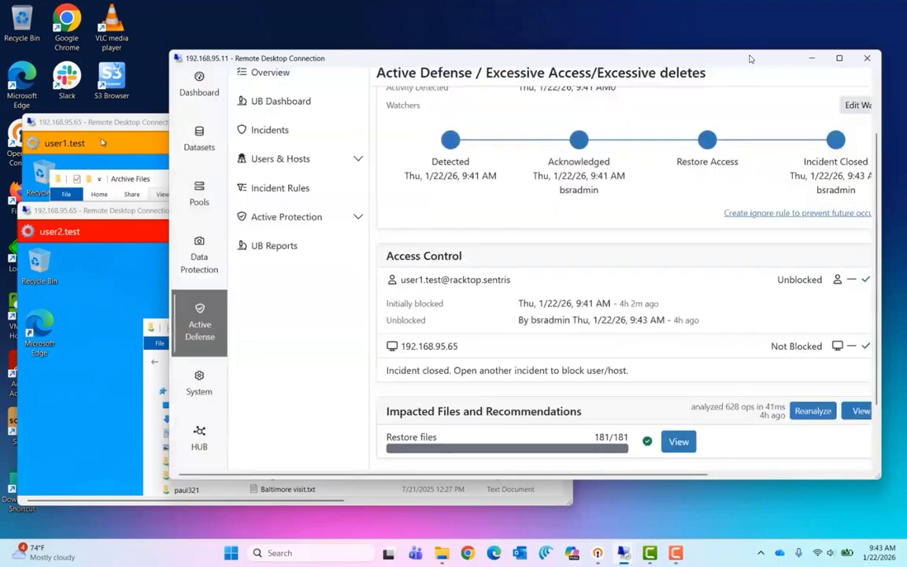
- Check access to the sentris share from the user1.test remote session, and return to the Administrator session
left_click(102, 119)
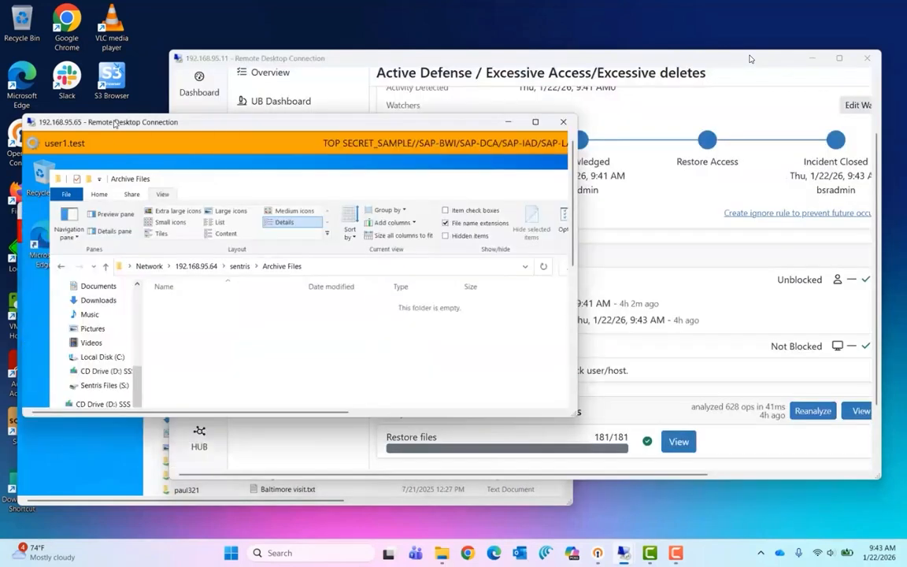
left_click(240, 268)
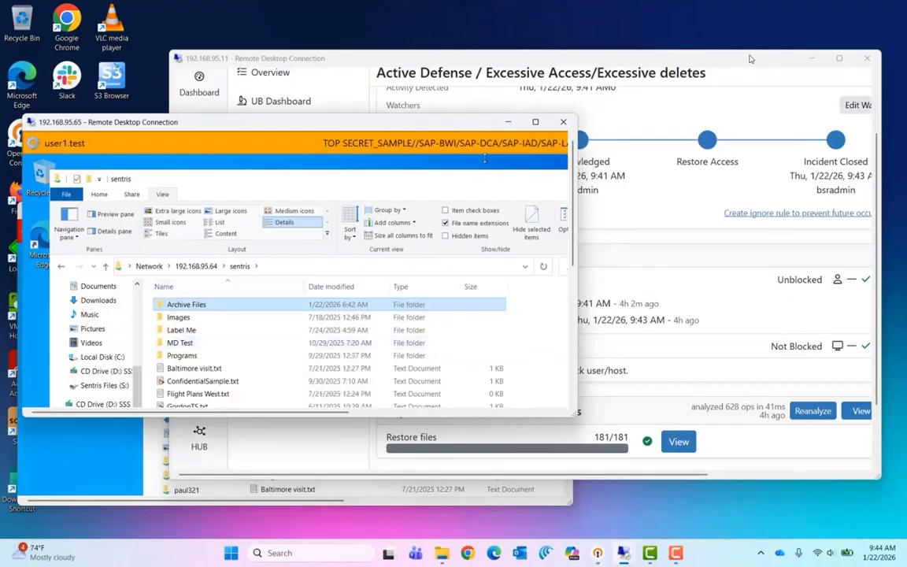
left_click(530, 66)
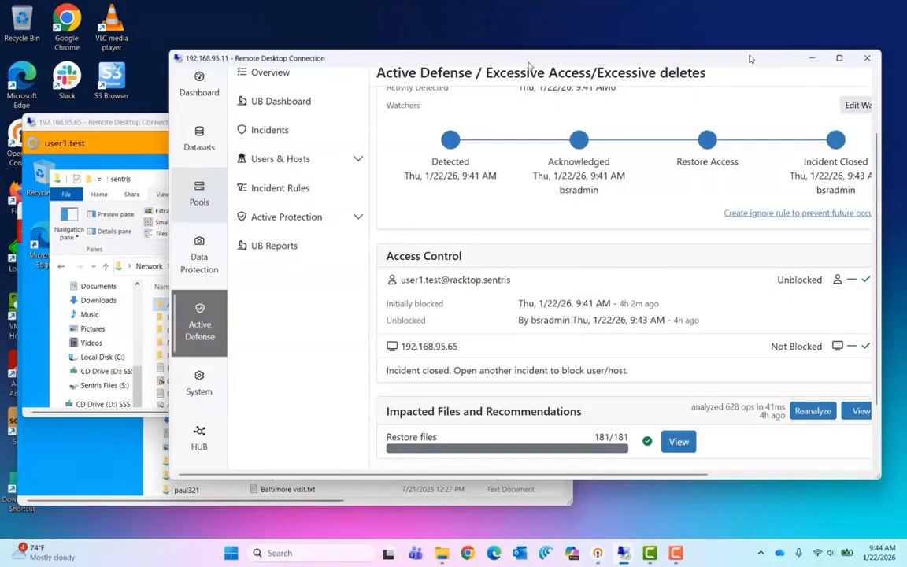
- Maximize the 192.168.95.11 remote session and open the GordonTS text file from the sentris share on 192.168.95.64
left_click(843, 60)
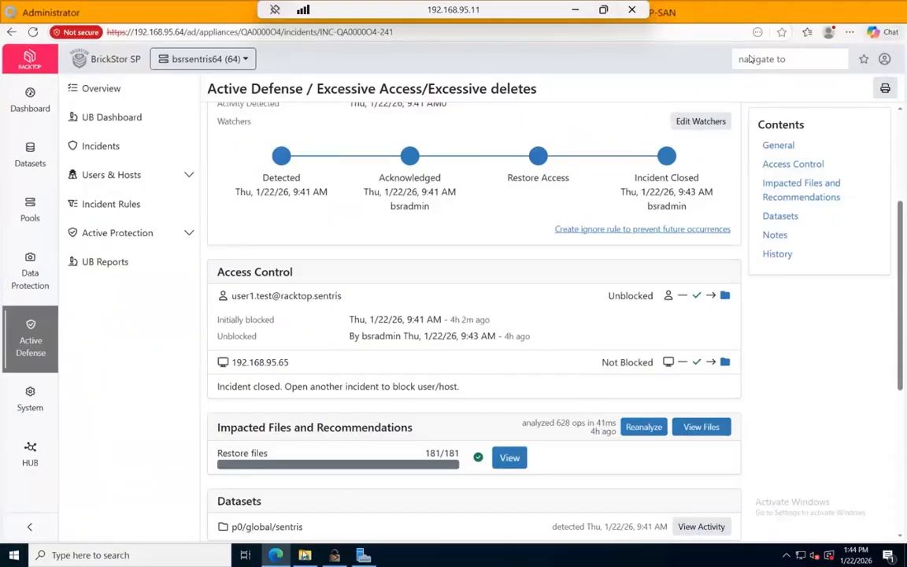
left_click(305, 555)
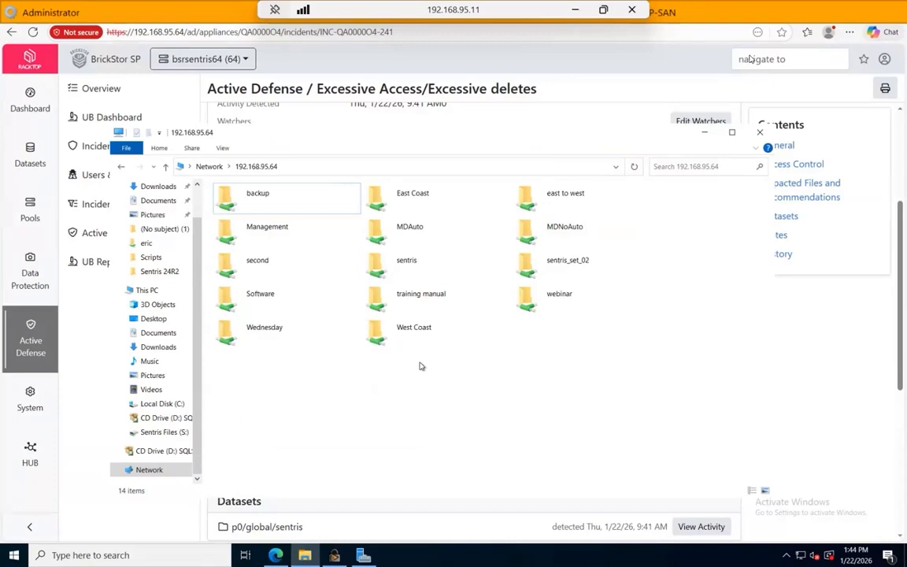
left_click(397, 264)
double_click(397, 263)
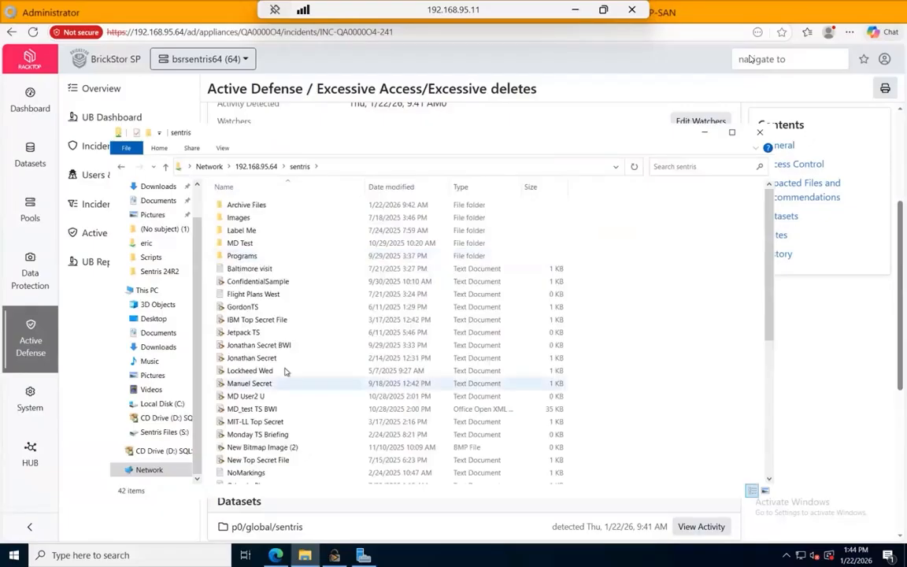
double_click(245, 308)
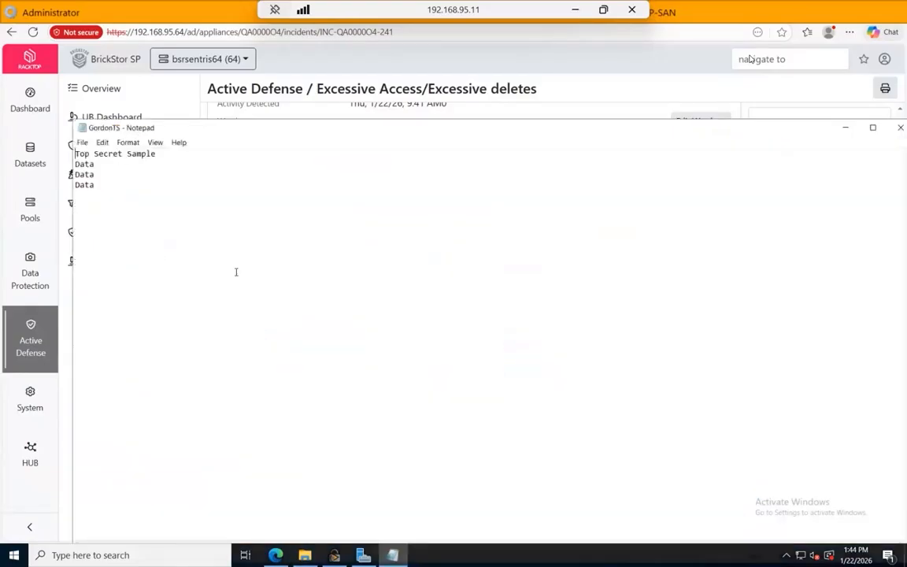
- Add the line "Test Read and Write" at the end of GordonTS, and close the file with its changes saved
type("Test ")
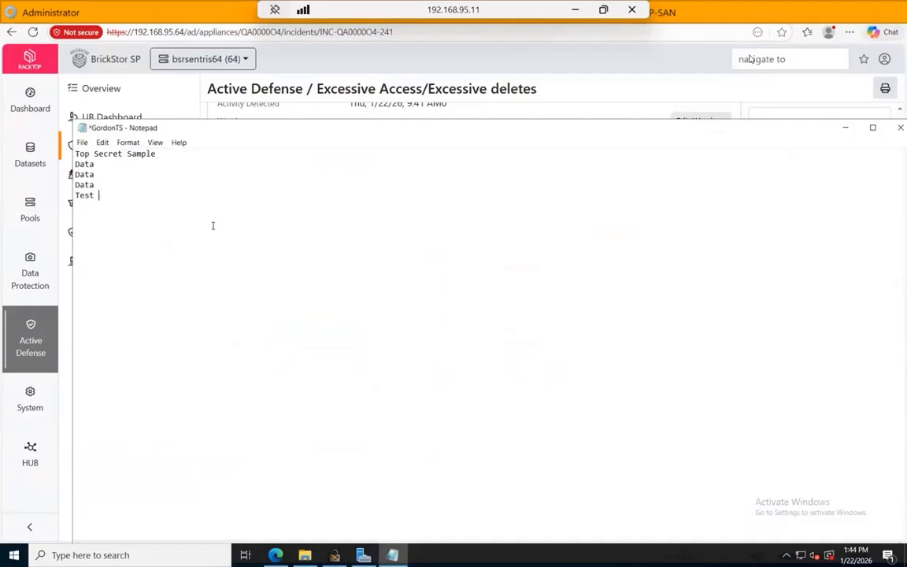
type("Read and Write")
left_click(901, 129)
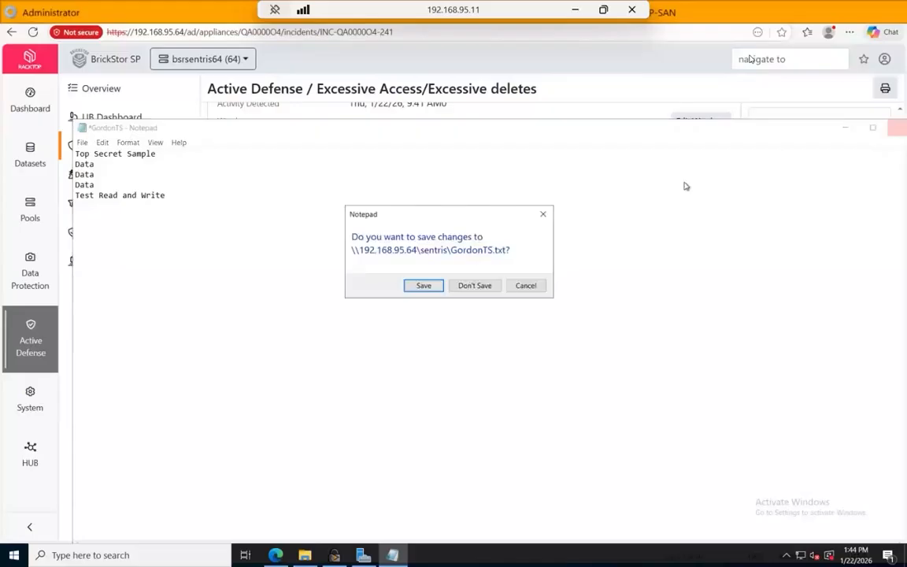
left_click(422, 285)
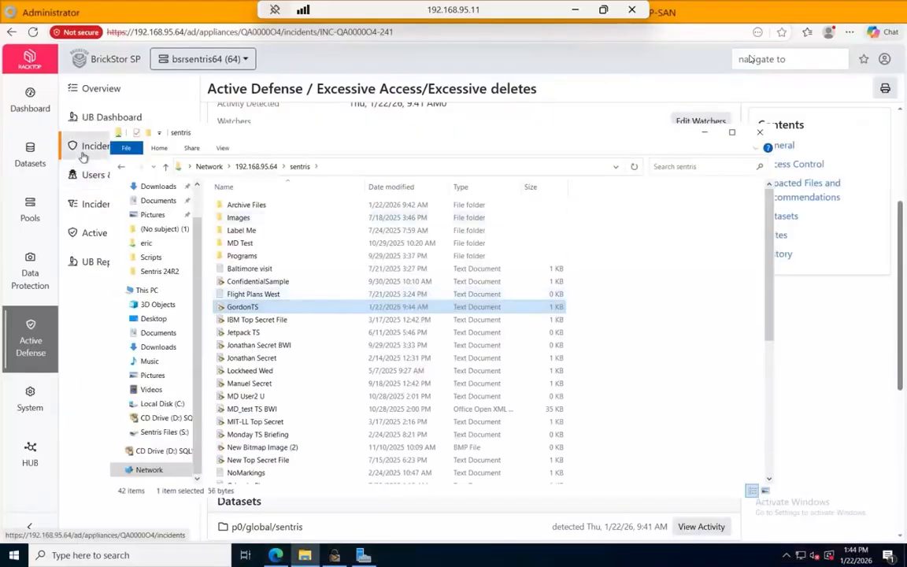
- Open the Administrator access/Read incident from the Active Defense incidents and review its general details, access control and impacted files
left_click(83, 152)
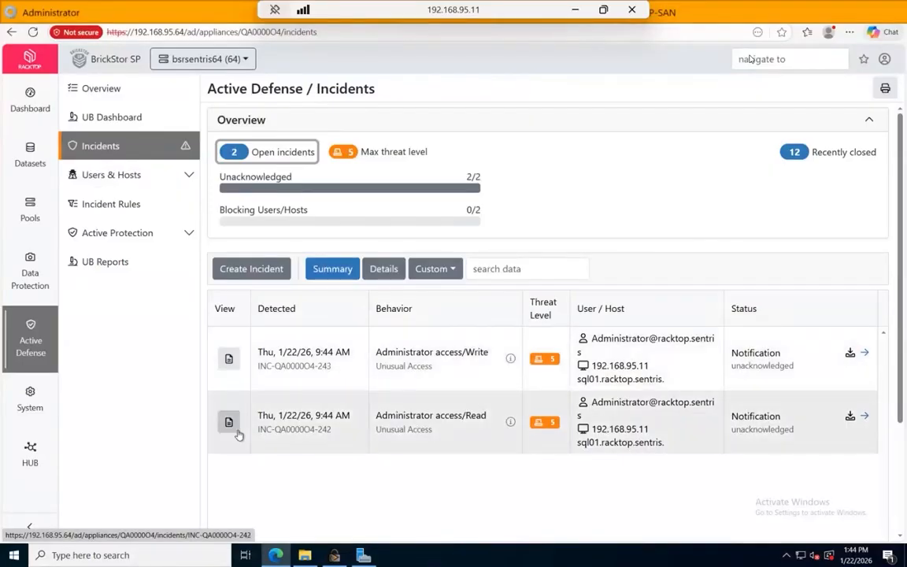
left_click(229, 423)
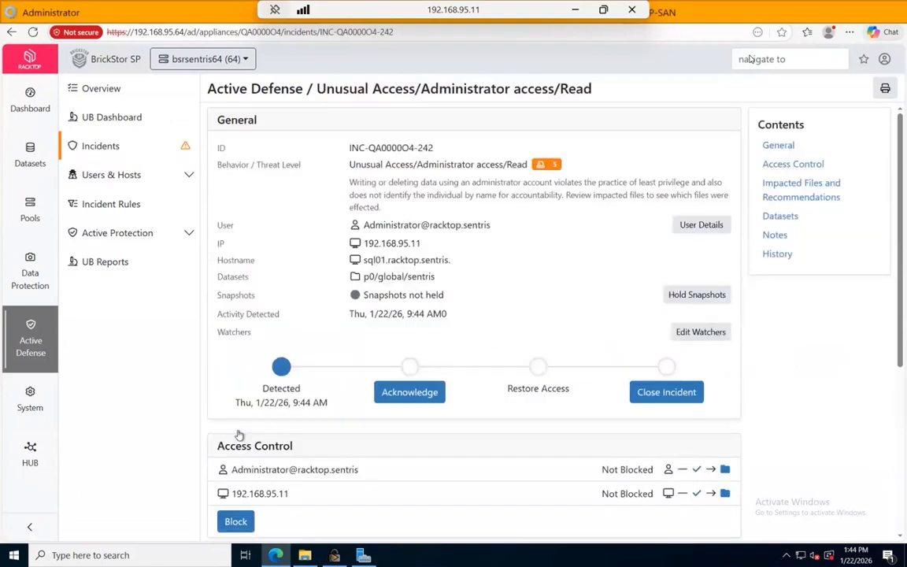
scroll(471, 302, "down", 3)
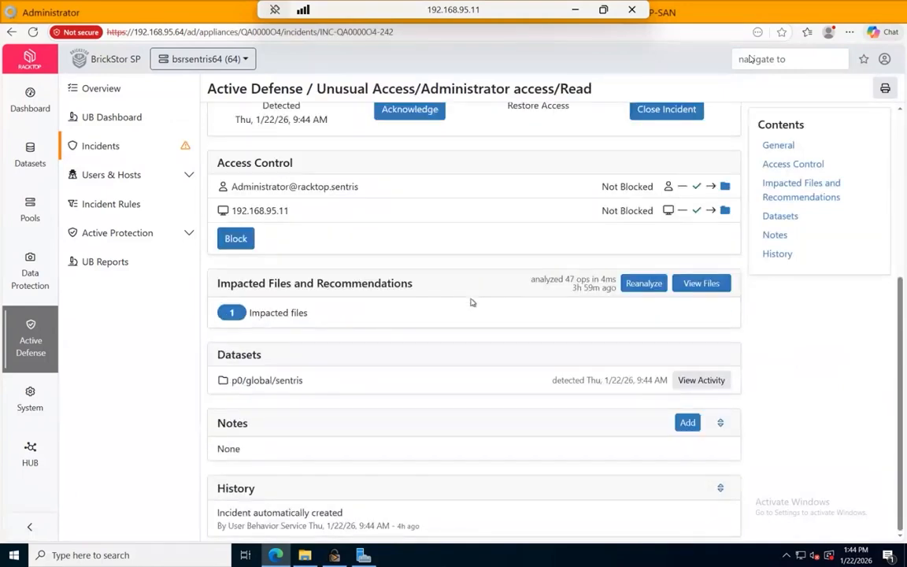
scroll(471, 302, "up", 2)
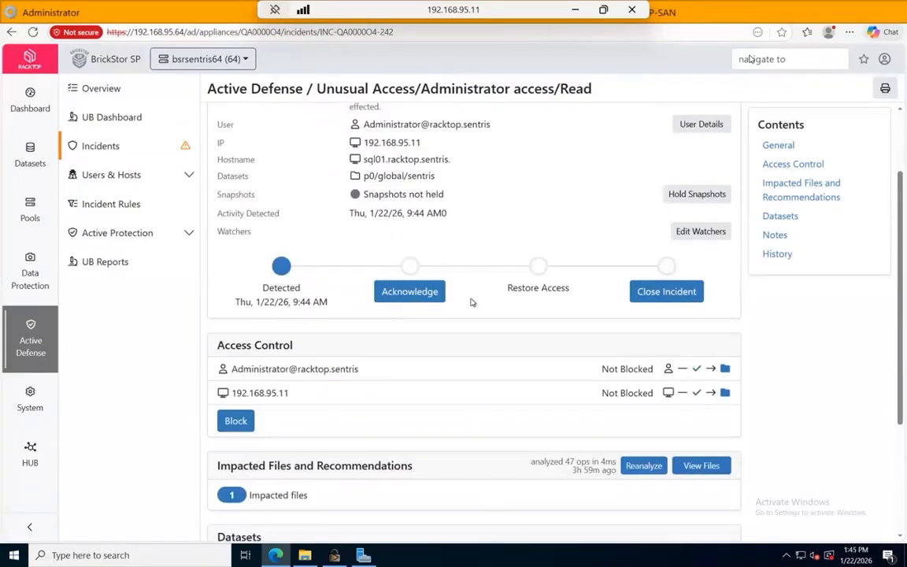
- Close the Administrator access/Read incident with an ignore rule for this behavior that expires in 1 hour
left_click(654, 296)
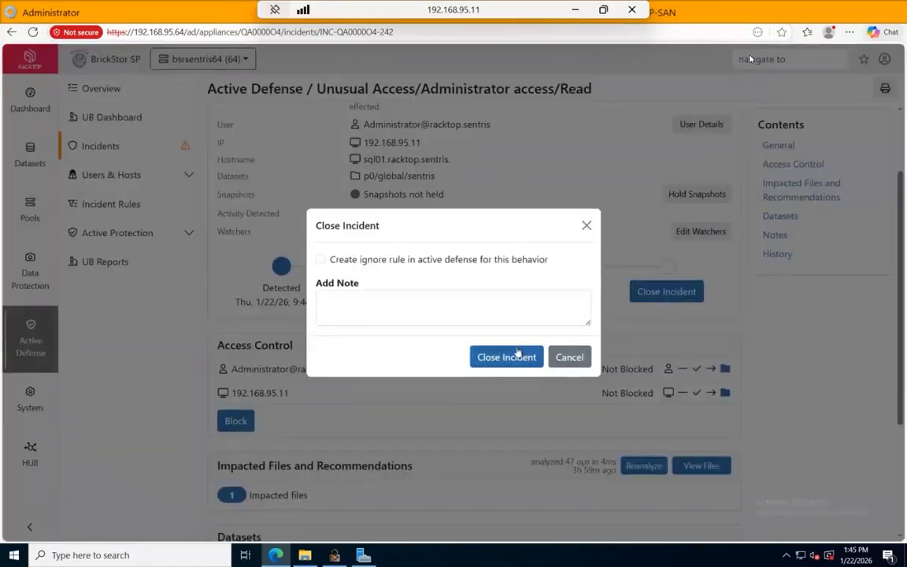
left_click(320, 260)
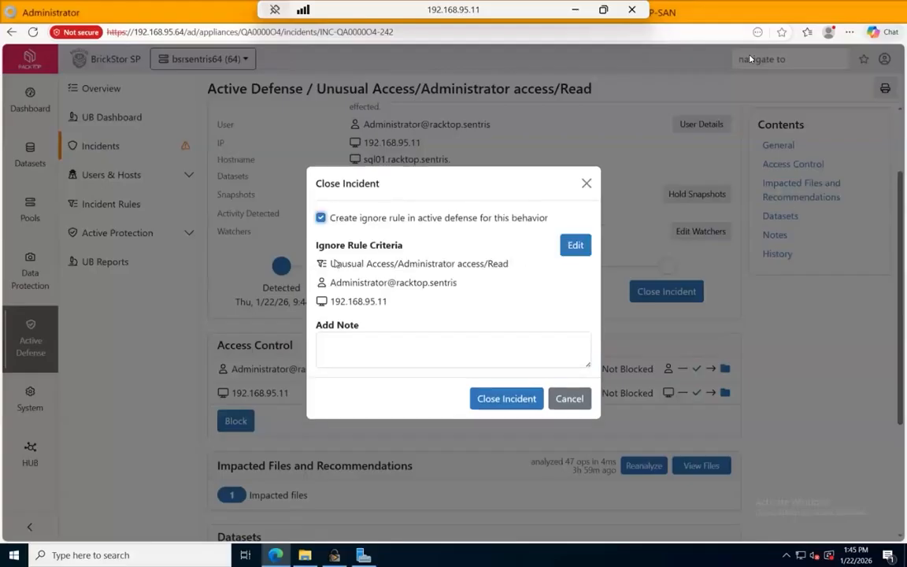
left_click(581, 245)
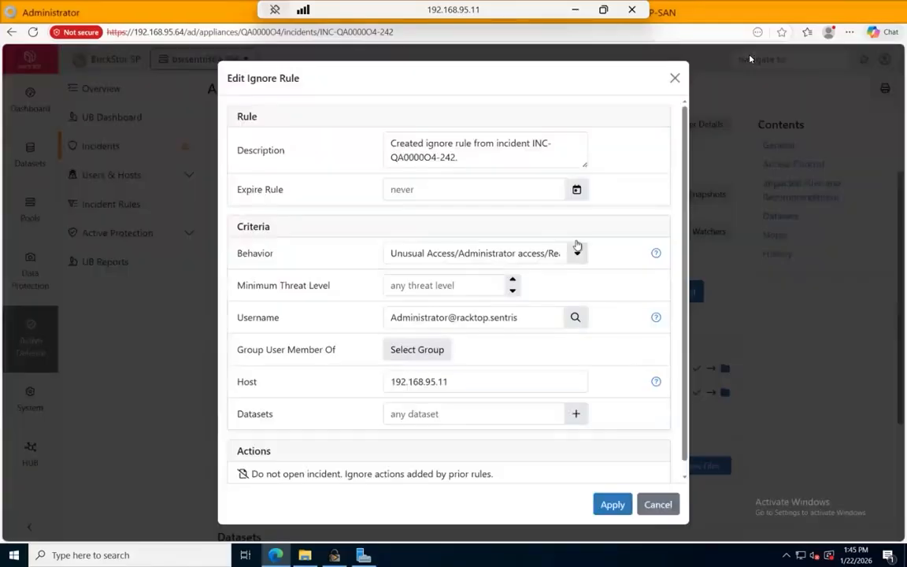
left_click(576, 189)
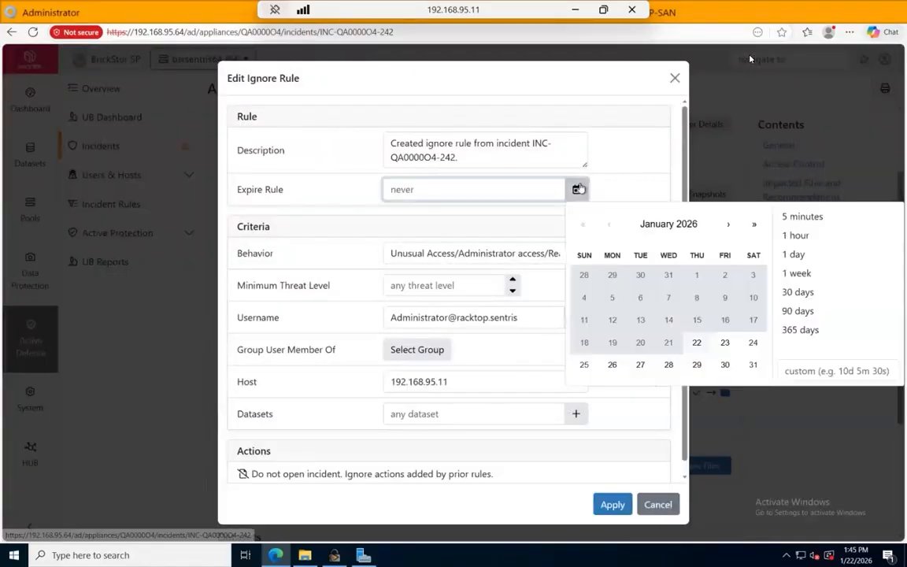
left_click(794, 235)
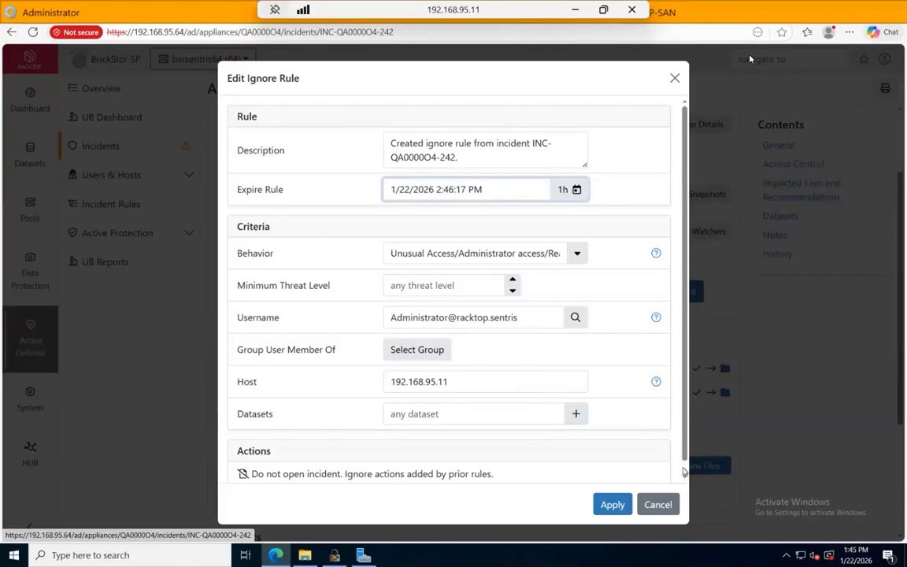
left_click(612, 504)
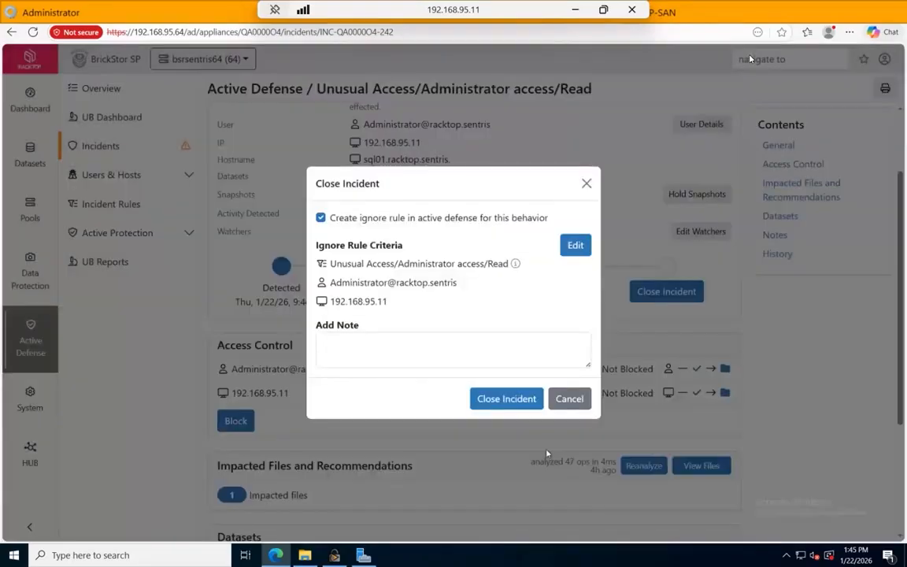
left_click(506, 399)
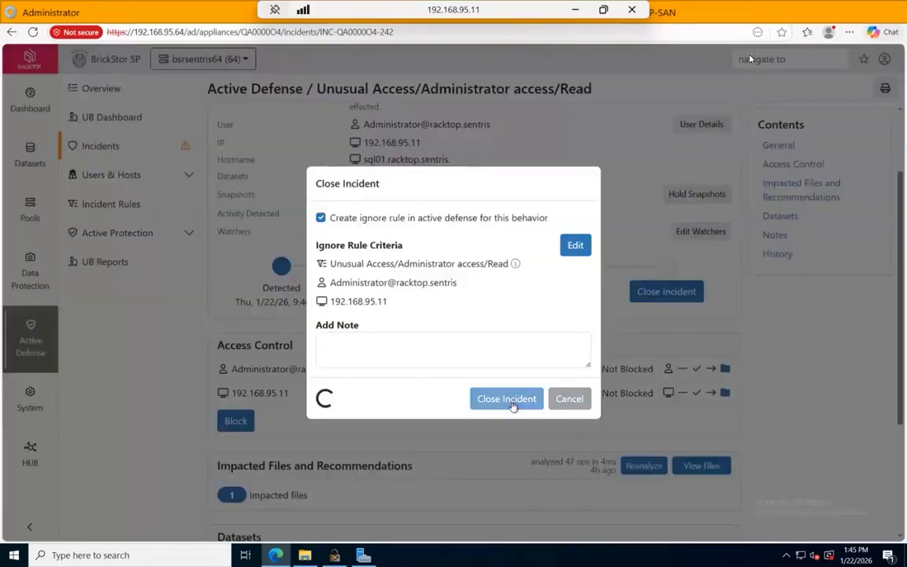